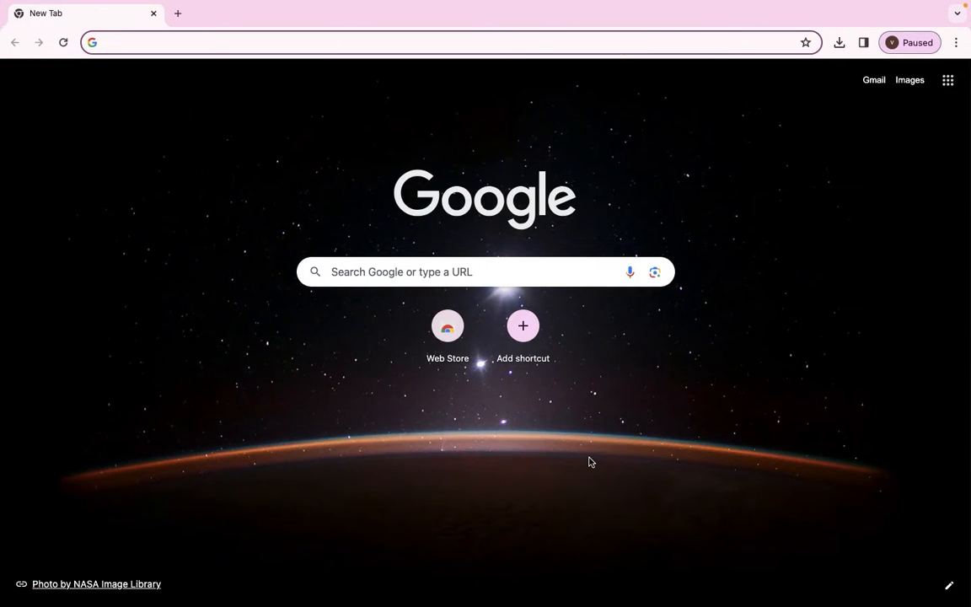
Search the web for "python download" and open the Download Python page on Python.org.
{"action": "type", "text": "py"}
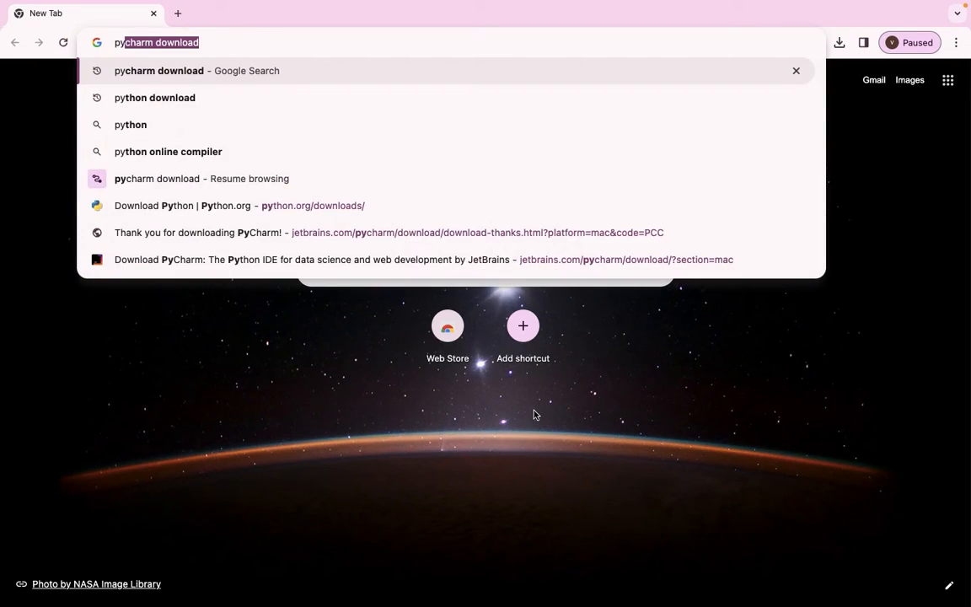
{"action": "type", "text": "thon download"}
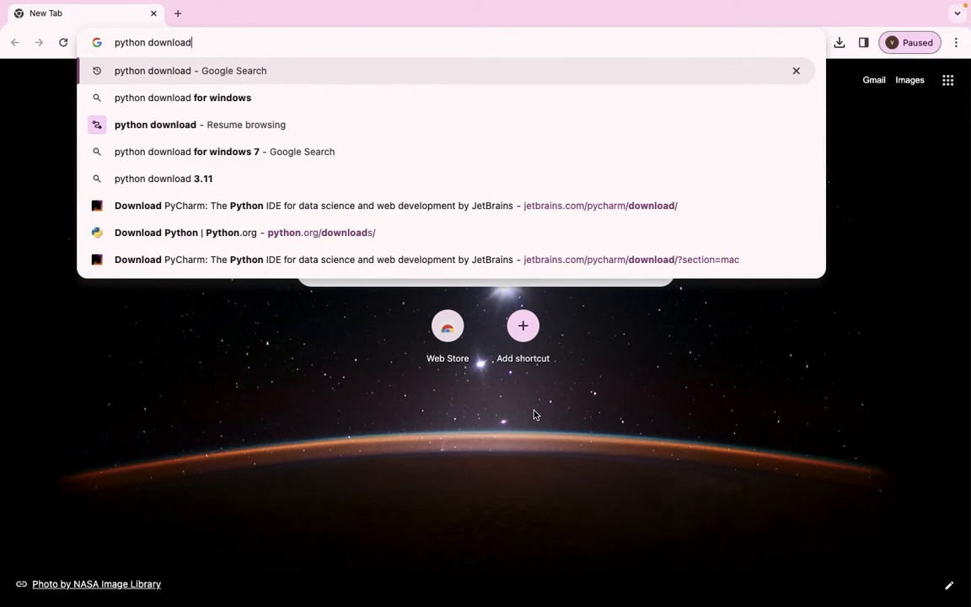
{"action": "key", "text": "Return"}
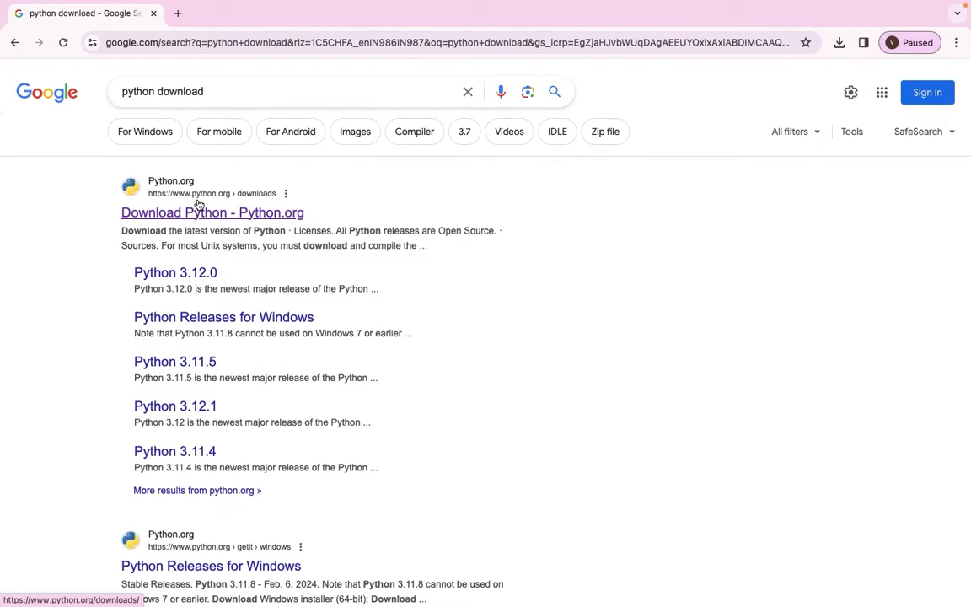
{"action": "left_click", "coordinate": [205, 214]}
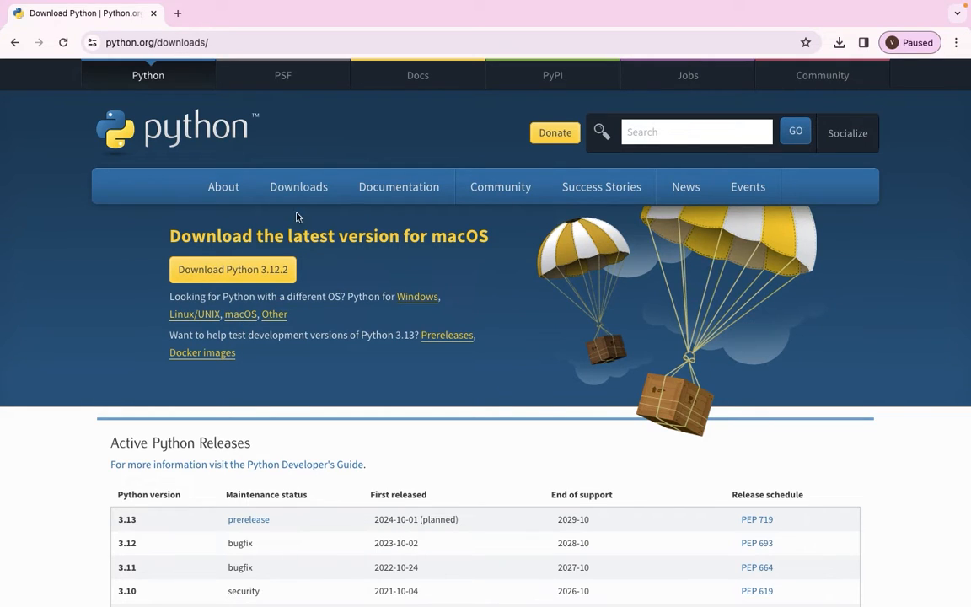
Download Python 3.12.2 for macOS and launch the newly downloaded python-3.12.2-macos11.pkg installer.
{"action": "mouse_move", "coordinate": [292, 195]}
{"action": "left_click", "coordinate": [233, 269]}
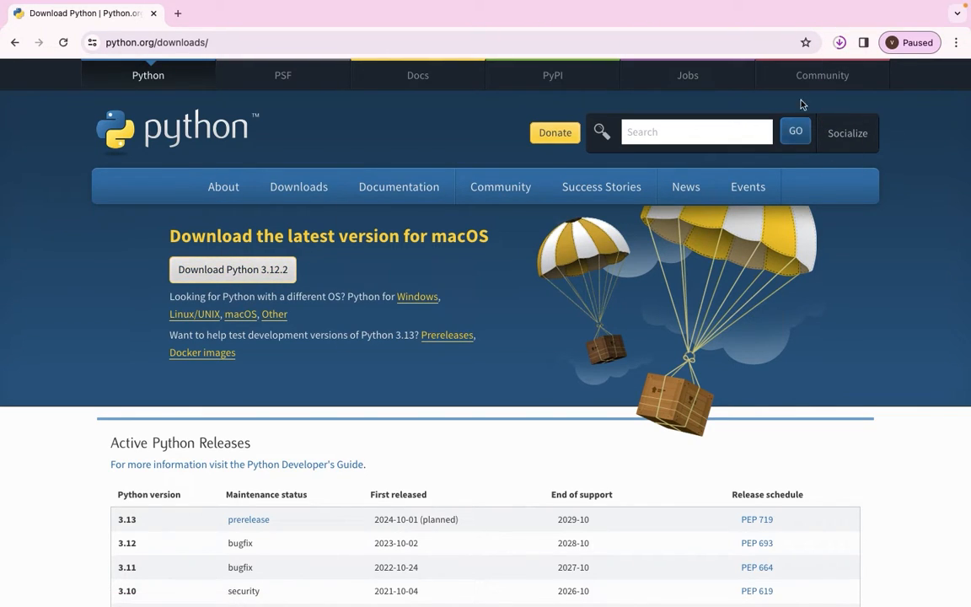
{"action": "left_click", "coordinate": [839, 43]}
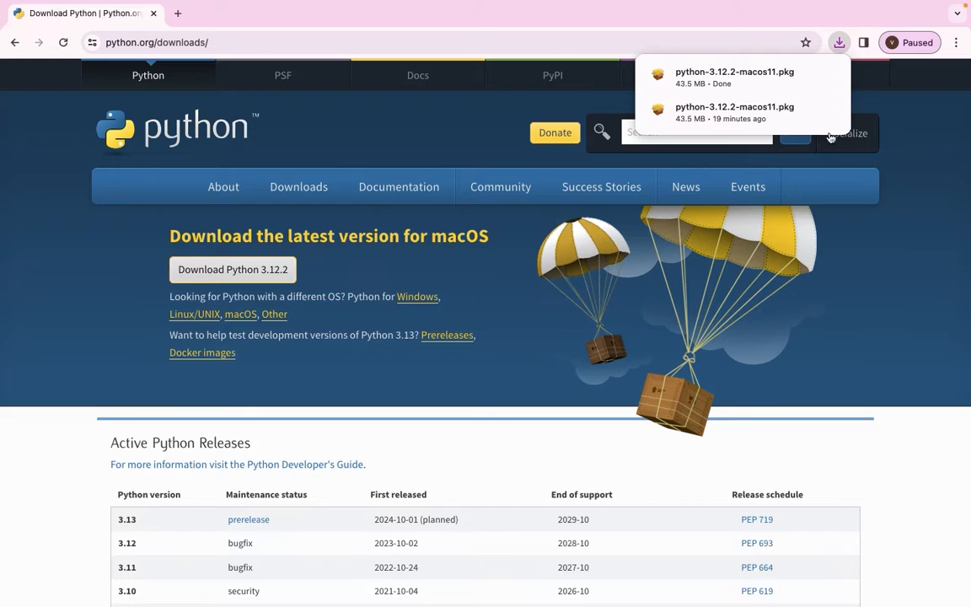
{"action": "left_click", "coordinate": [710, 80]}
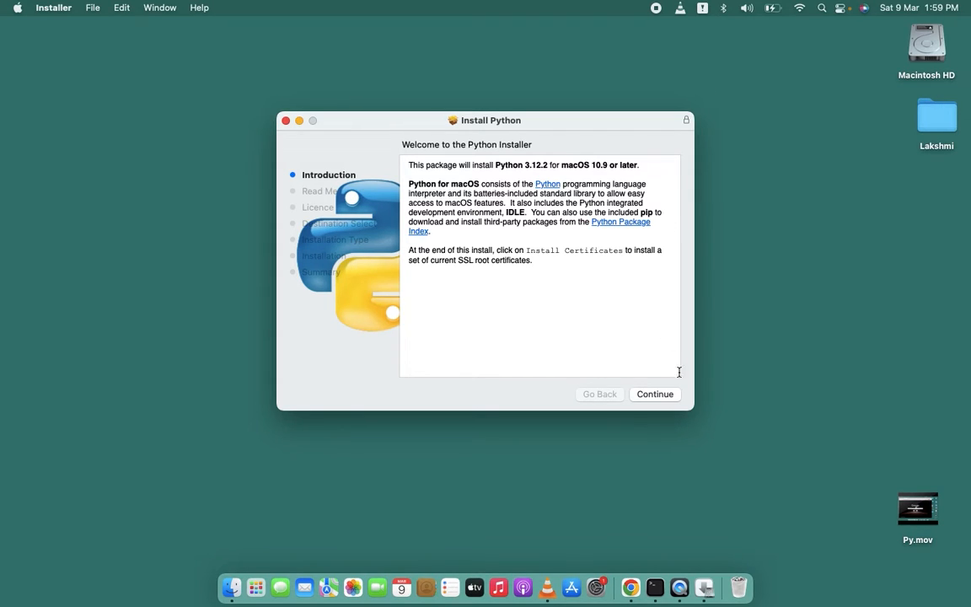
Go through the Python installer's introduction, agree to the software licence, and accept Macintosh HD as the destination.
{"action": "left_click", "coordinate": [655, 394]}
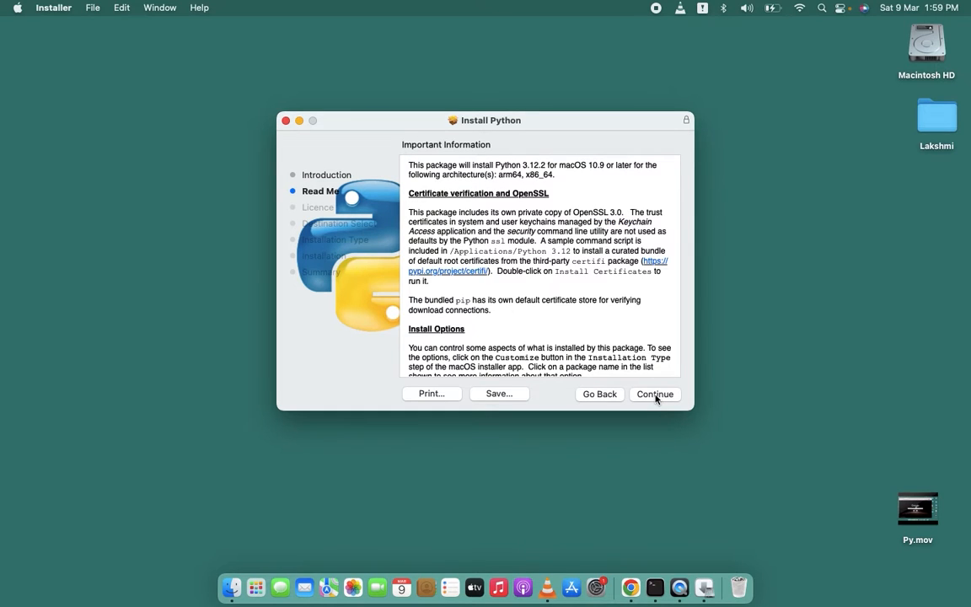
{"action": "left_click", "coordinate": [655, 395]}
{"action": "left_click", "coordinate": [655, 395]}
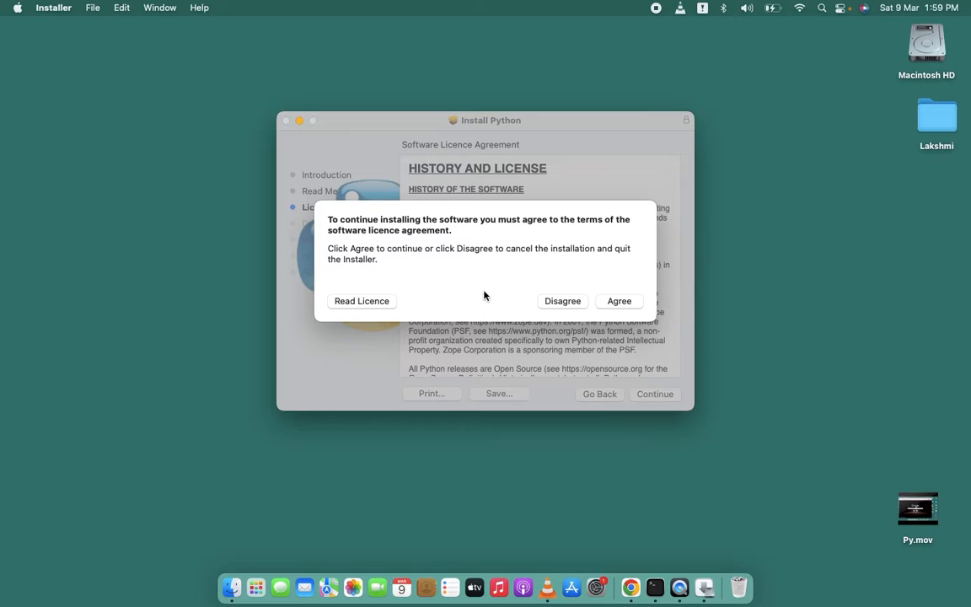
{"action": "left_click", "coordinate": [630, 304]}
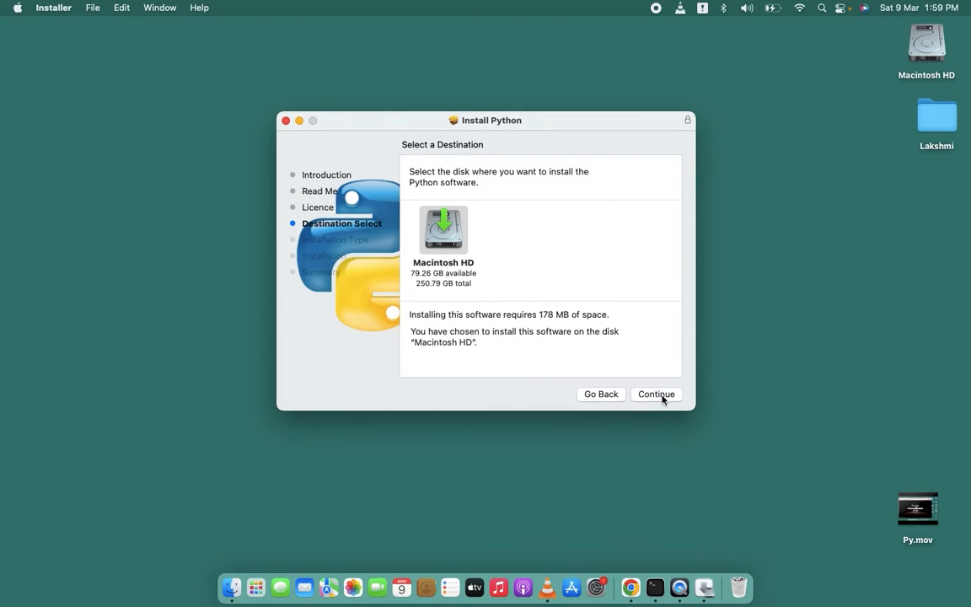
{"action": "left_click", "coordinate": [662, 395]}
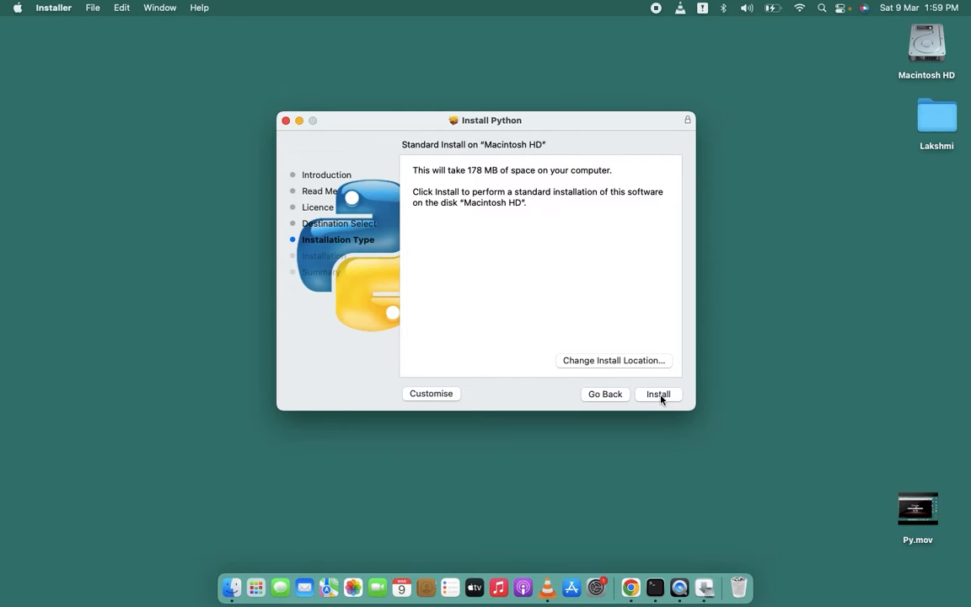
{"action": "left_click", "coordinate": [659, 396]}
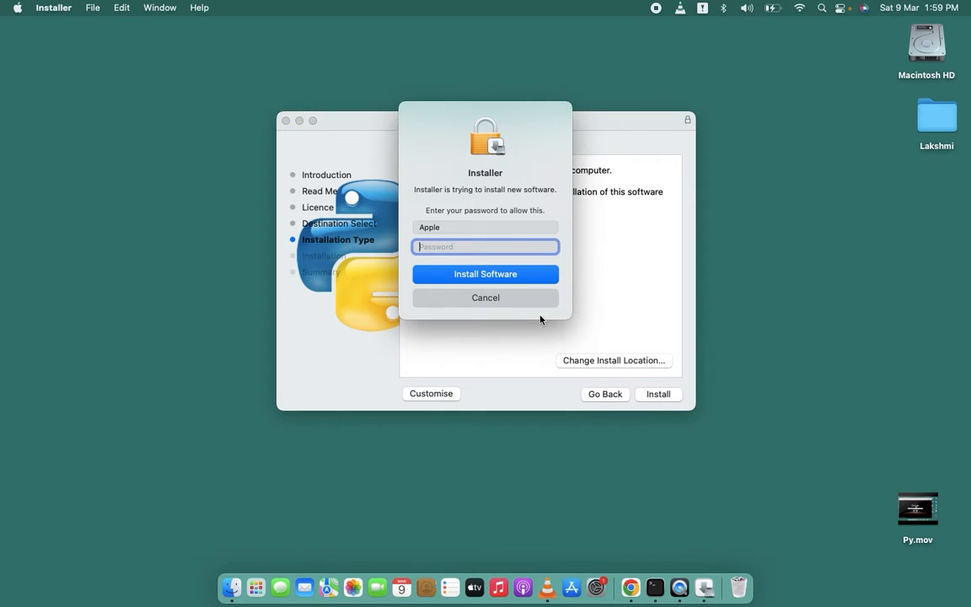
{"action": "left_click", "coordinate": [519, 303]}
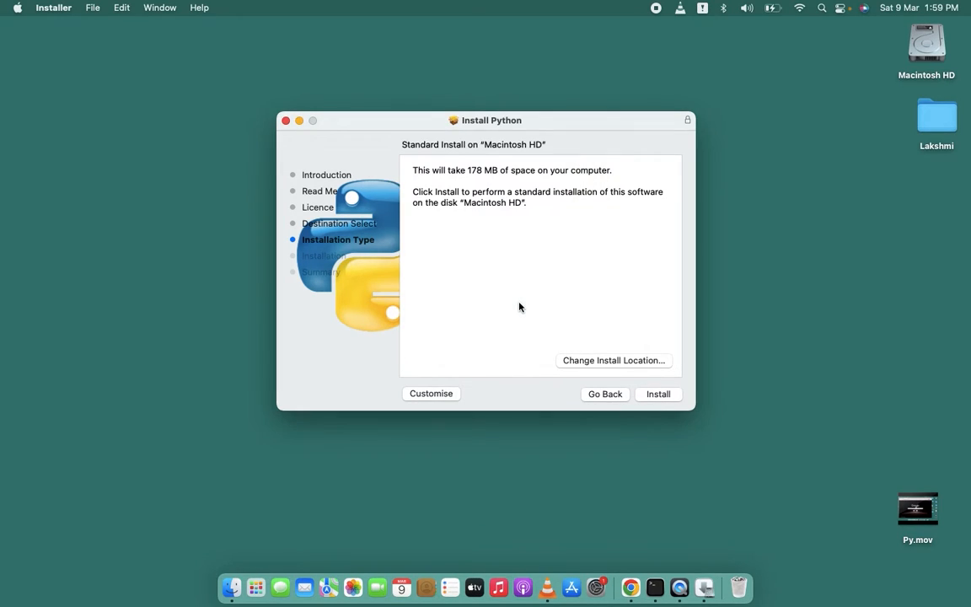
{"action": "left_click", "coordinate": [621, 363]}
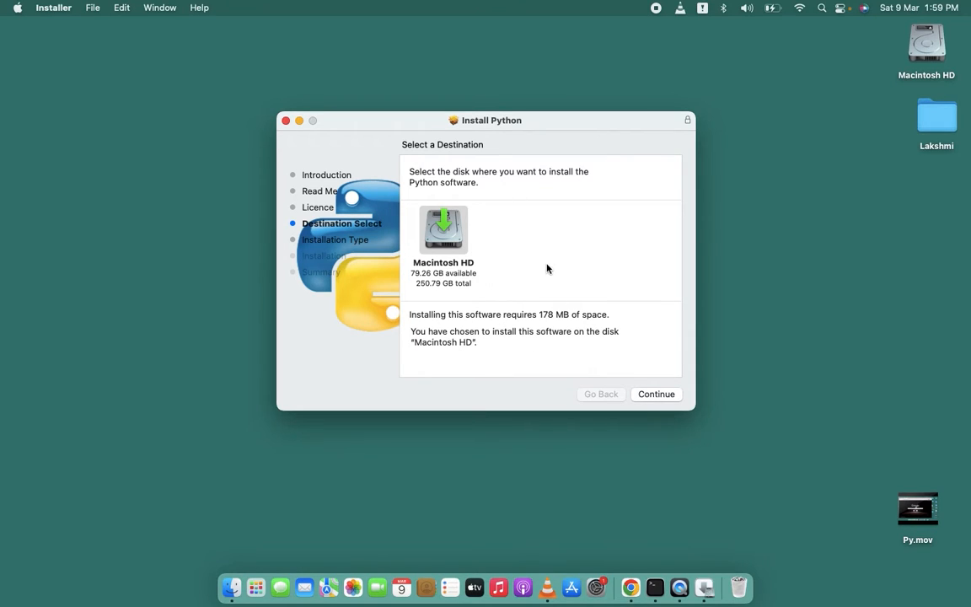
{"action": "left_click", "coordinate": [656, 395]}
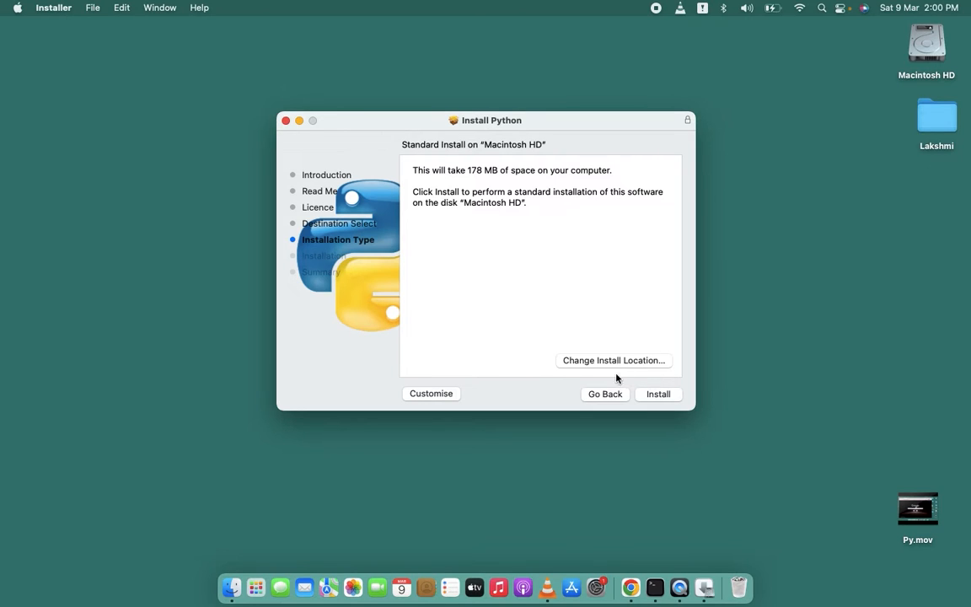
Start the standard Python installation on Macintosh HD and authorise it with the account password.
{"action": "left_click", "coordinate": [658, 395]}
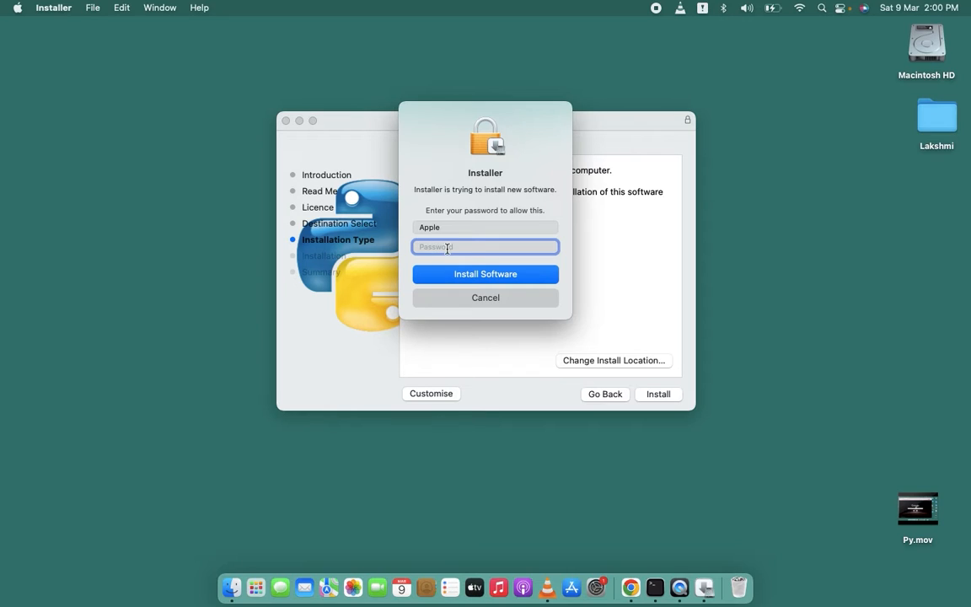
{"action": "type", "text": "•••••"}
{"action": "left_click", "coordinate": [486, 276]}
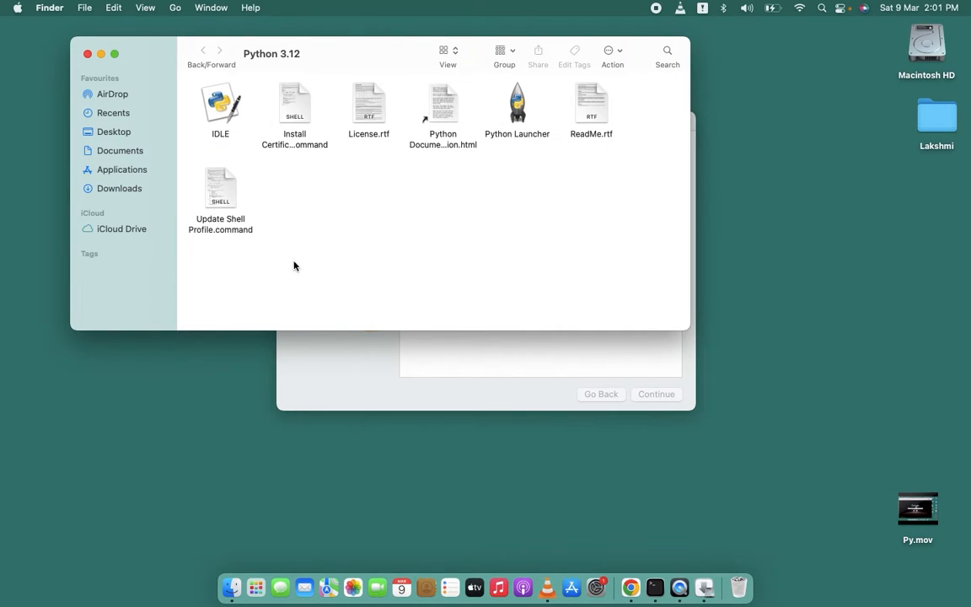
Close the Python 3.12 folder window and the finished installer, moving the installer package to the Bin.
{"action": "left_click", "coordinate": [87, 54]}
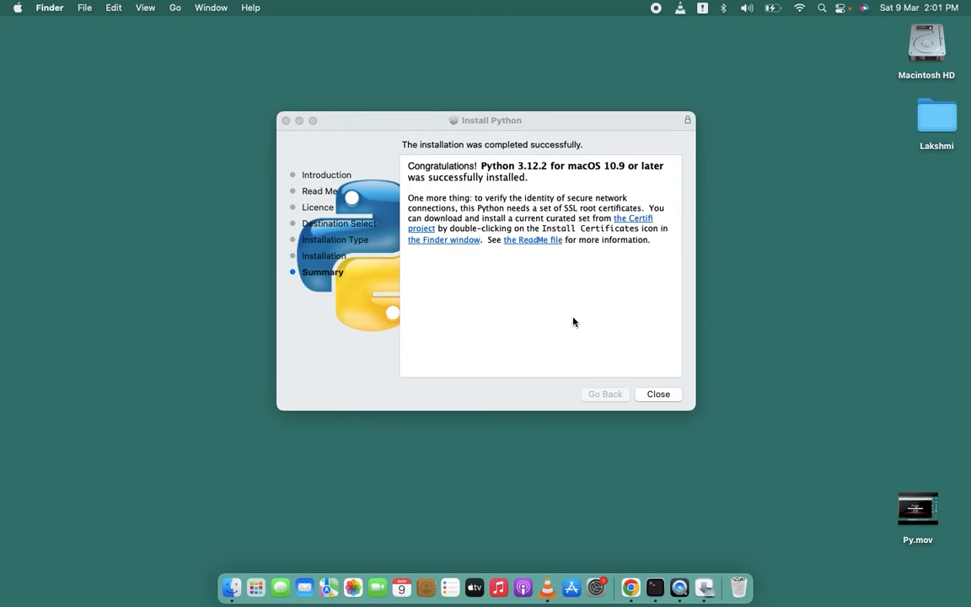
{"action": "left_click", "coordinate": [656, 394]}
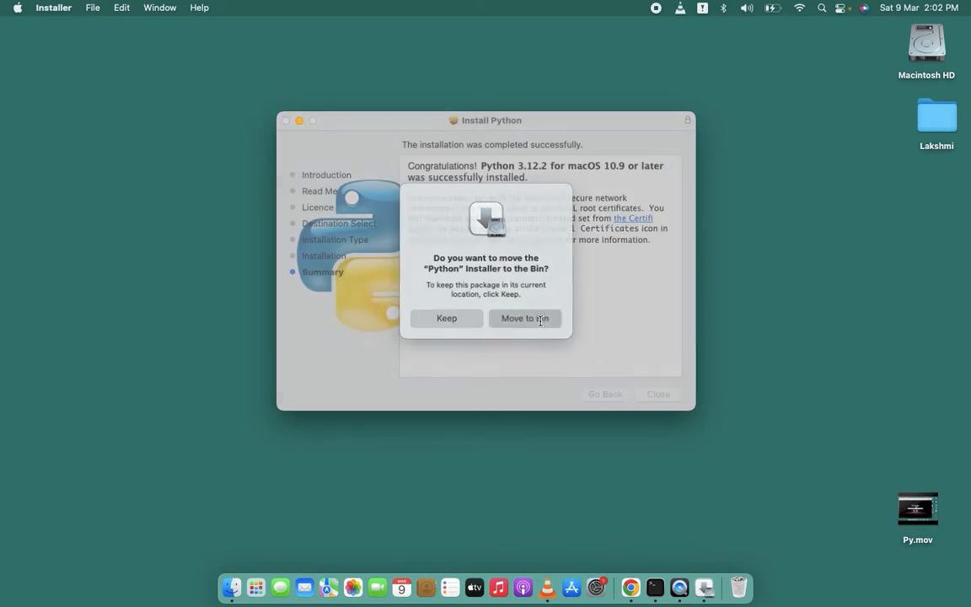
{"action": "left_click", "coordinate": [540, 320]}
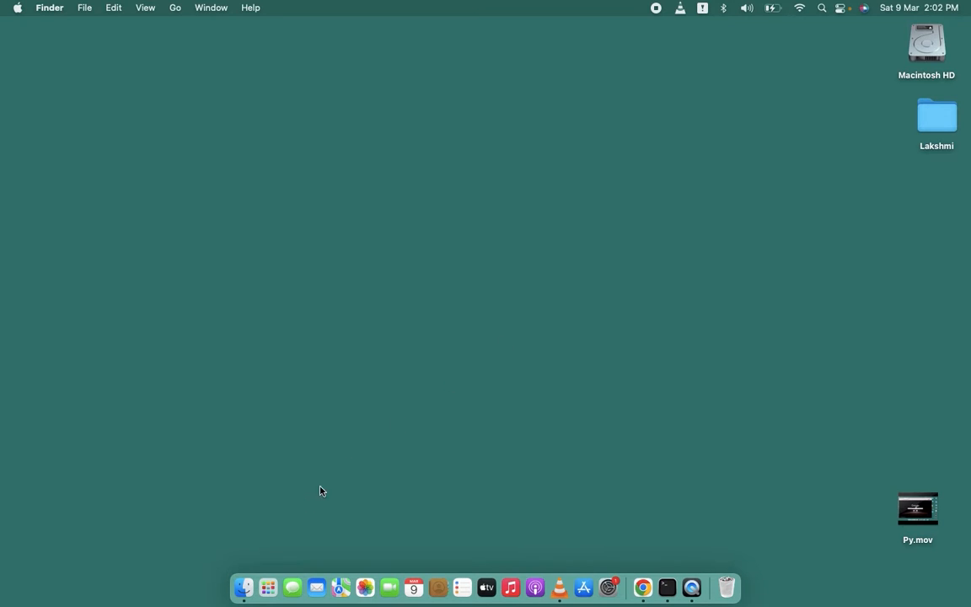
Open IDLE from the installed applications and make its shell window full screen.
{"action": "left_click", "coordinate": [272, 578]}
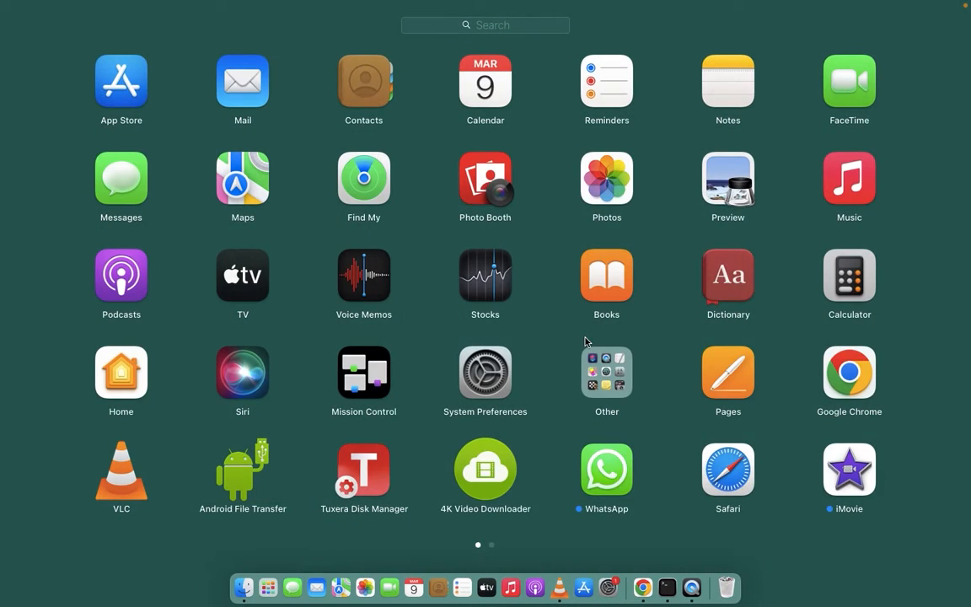
{"action": "scroll", "coordinate": [584, 341], "scroll_direction": "right", "scroll_amount": 3}
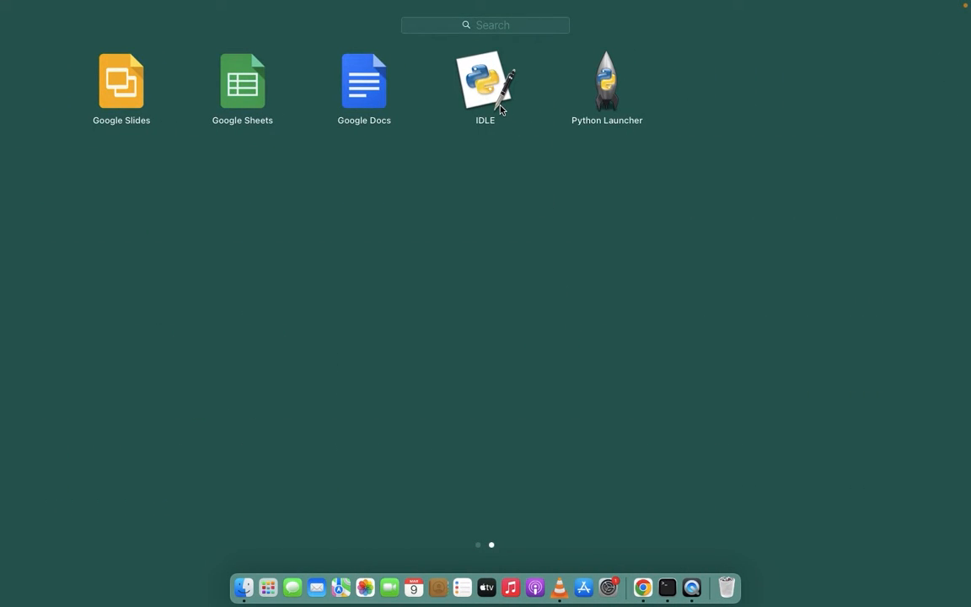
{"action": "left_click", "coordinate": [497, 94]}
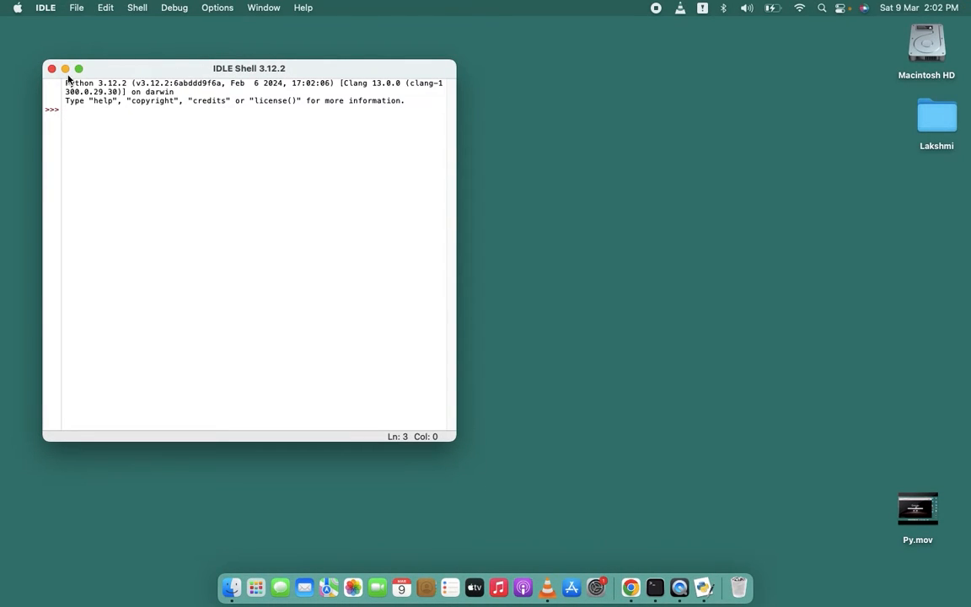
{"action": "left_click", "coordinate": [80, 69]}
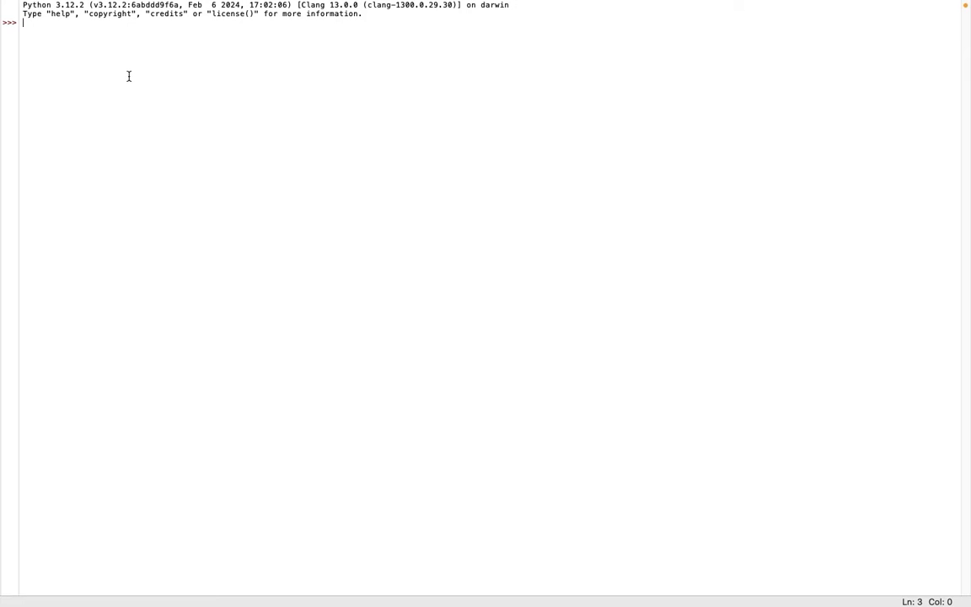
Run print("Jacks Technologies") in the IDLE shell and highlight its output line.
{"action": "left_click_drag", "start_coordinate": [87, 6], "coordinate": [47, 7]}
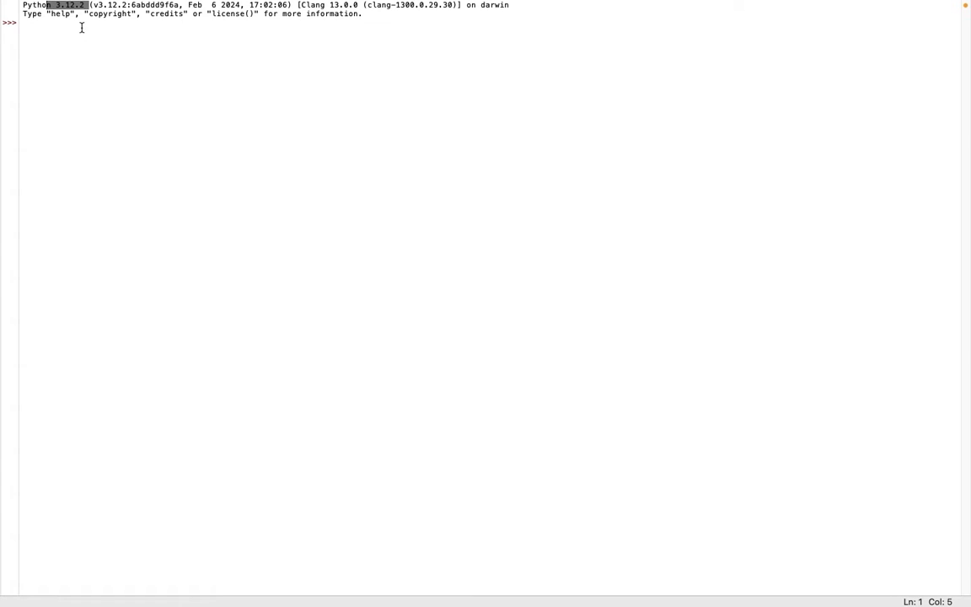
{"action": "left_click", "coordinate": [59, 35]}
{"action": "type", "text": "p"}
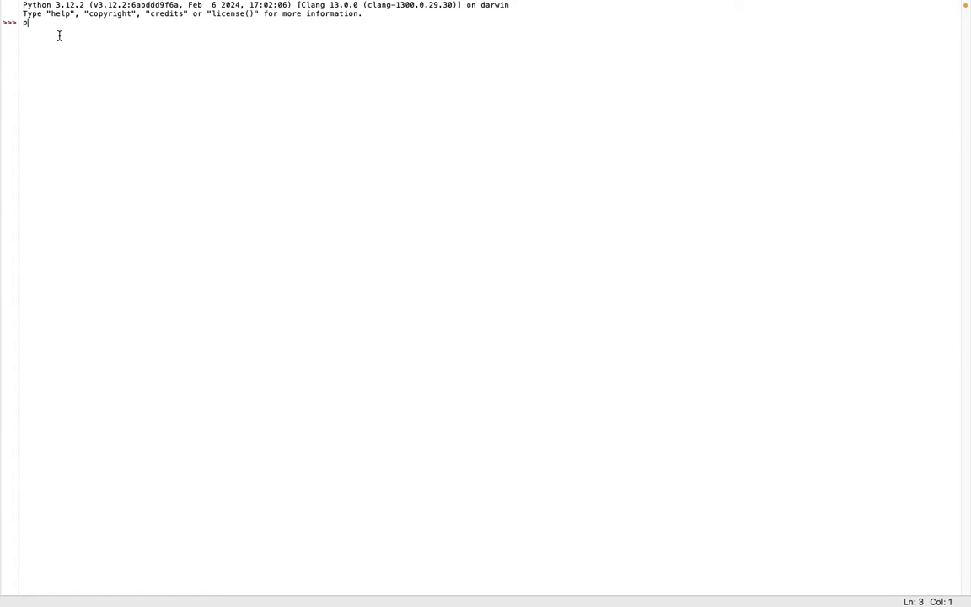
{"action": "type", "text": "rint("}
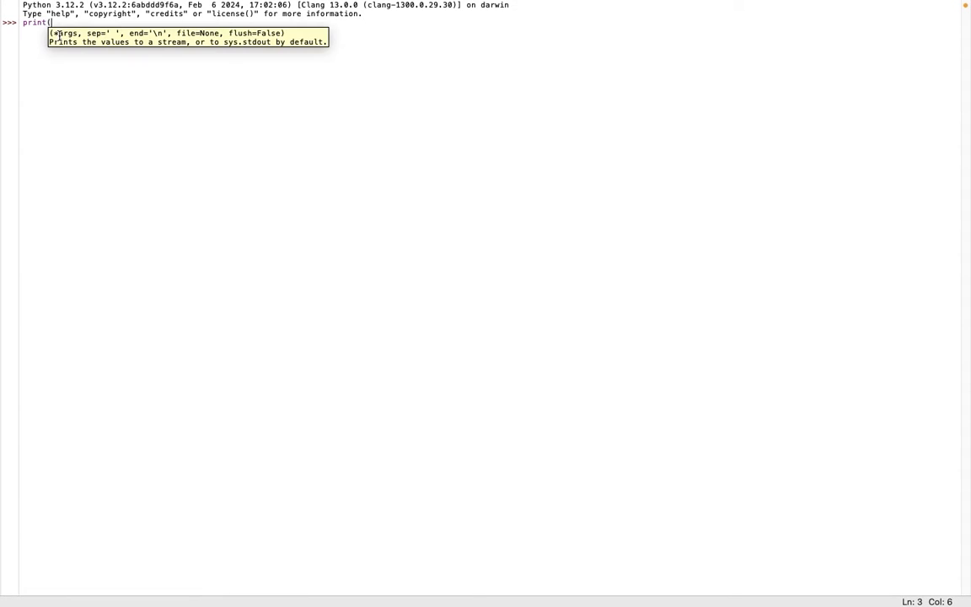
{"action": "type", "text": "\"Jacks Technologi"}
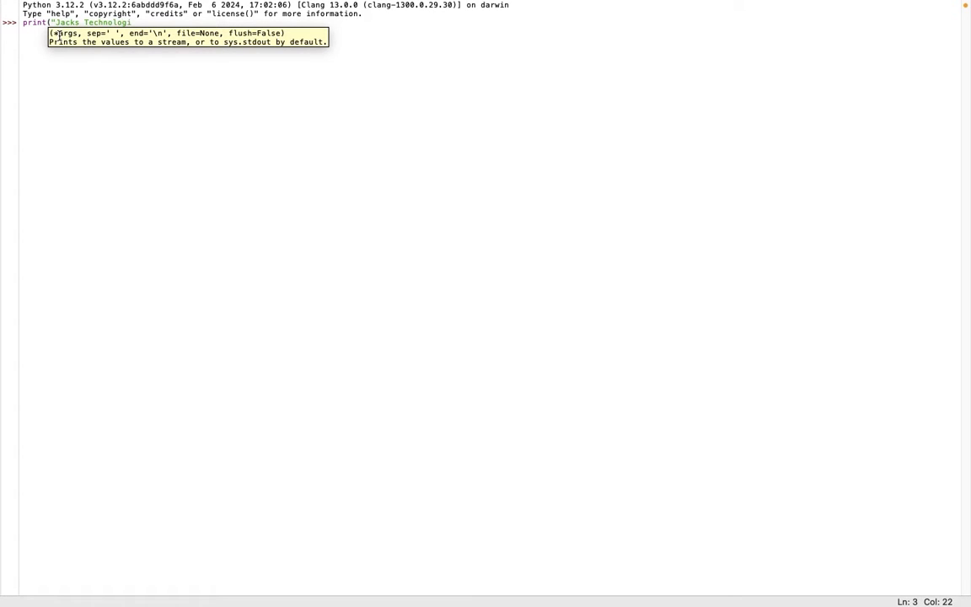
{"action": "type", "text": "es\")"}
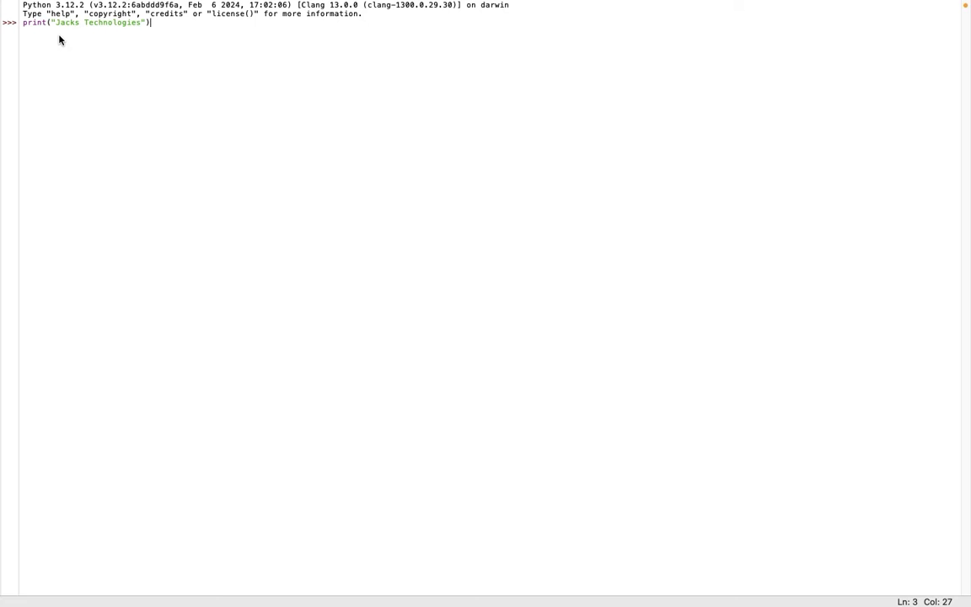
{"action": "key", "text": "Return"}
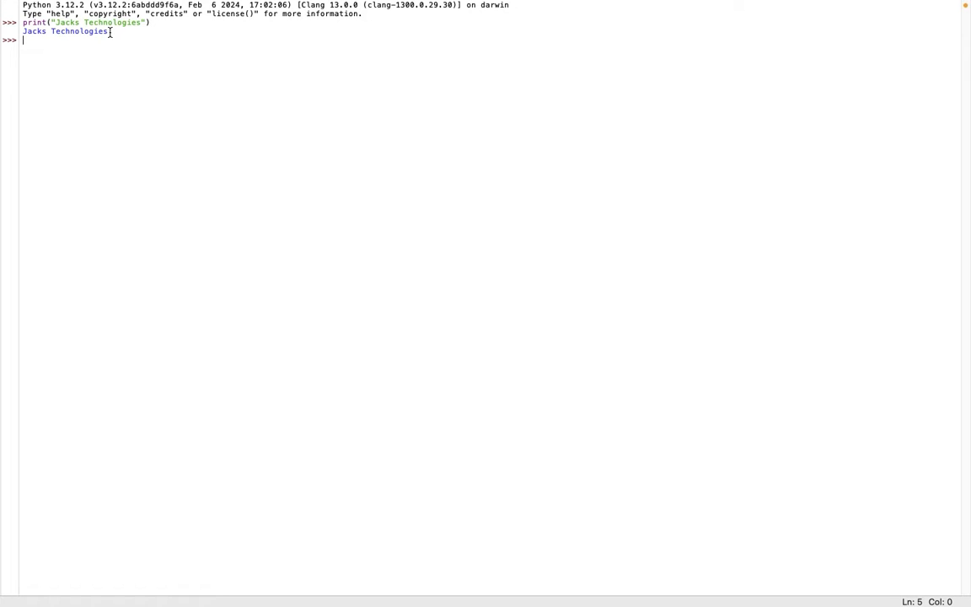
{"action": "left_click_drag", "start_coordinate": [105, 31], "coordinate": [25, 32]}
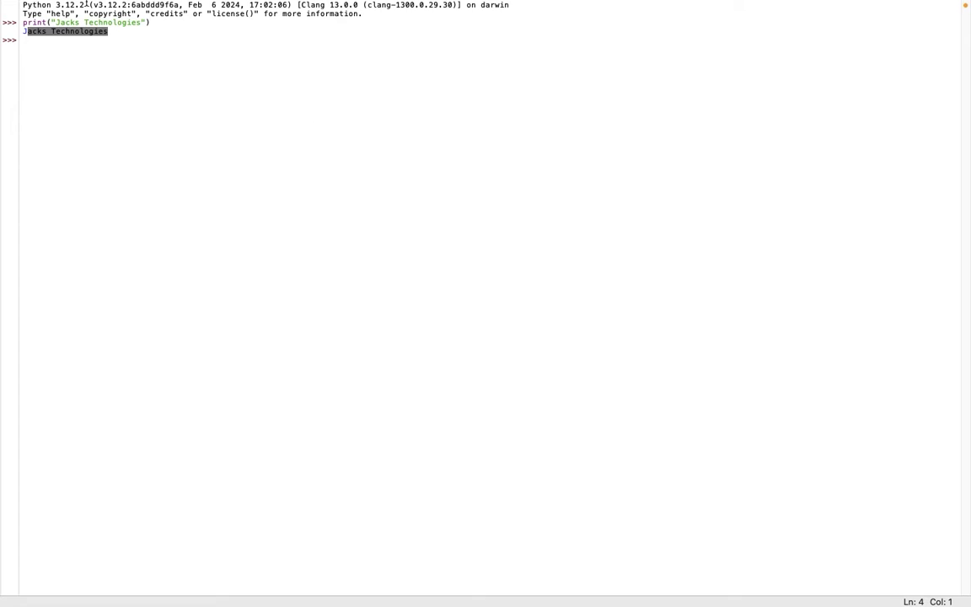
Switch from the IDLE shell to Google Chrome with the Python downloads page.
{"action": "left_click_drag", "start_coordinate": [268, 278], "coordinate": [171, 132]}
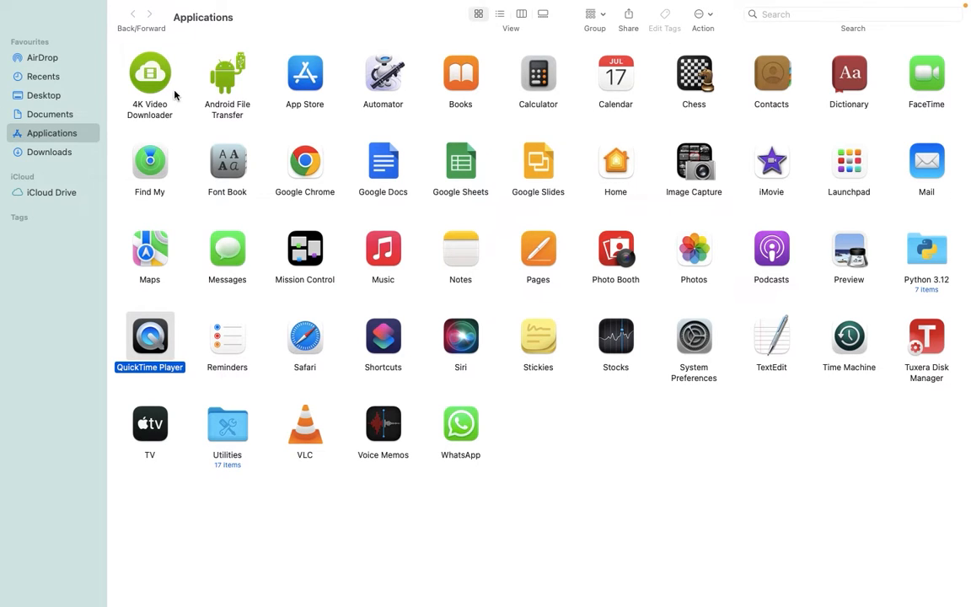
{"action": "key", "text": "super+Tab"}
{"action": "key", "text": "super+Tab"}
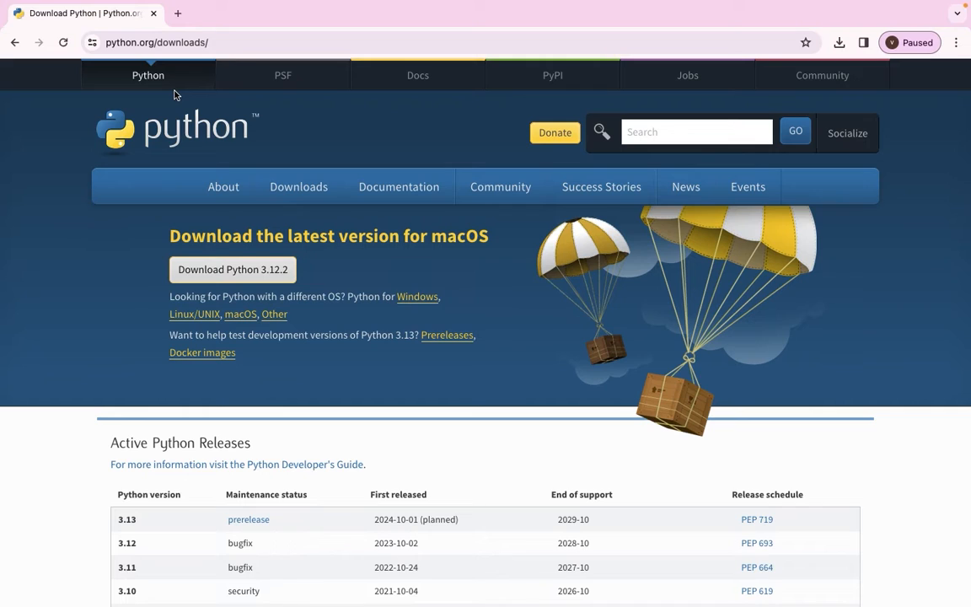
{"action": "key", "text": "super+Tab"}
{"action": "key", "text": "super+shift+Tab"}
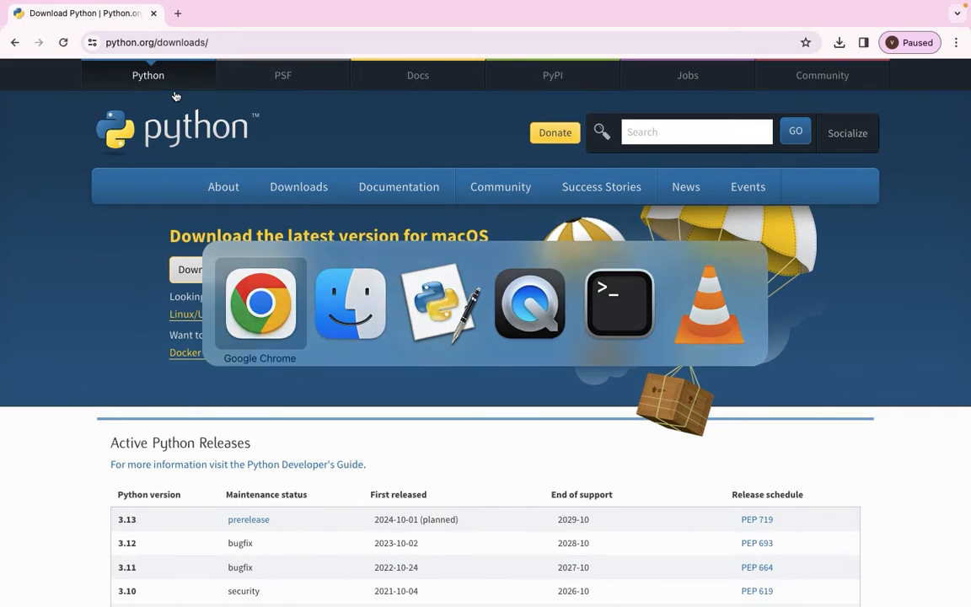
Search Google for "pycharm download" in a new browser tab.
{"action": "left_click", "coordinate": [178, 13]}
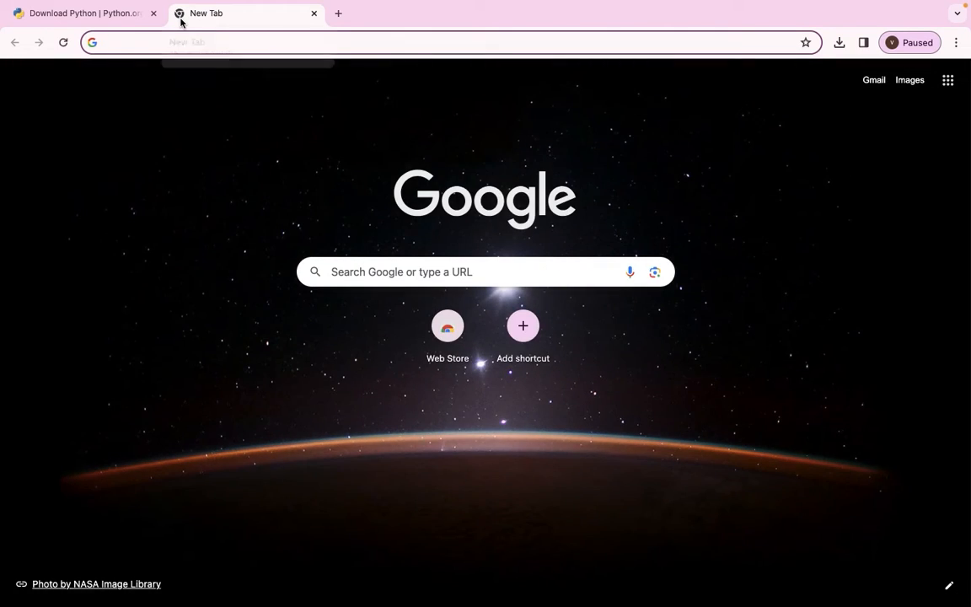
{"action": "type", "text": "pytcha"}
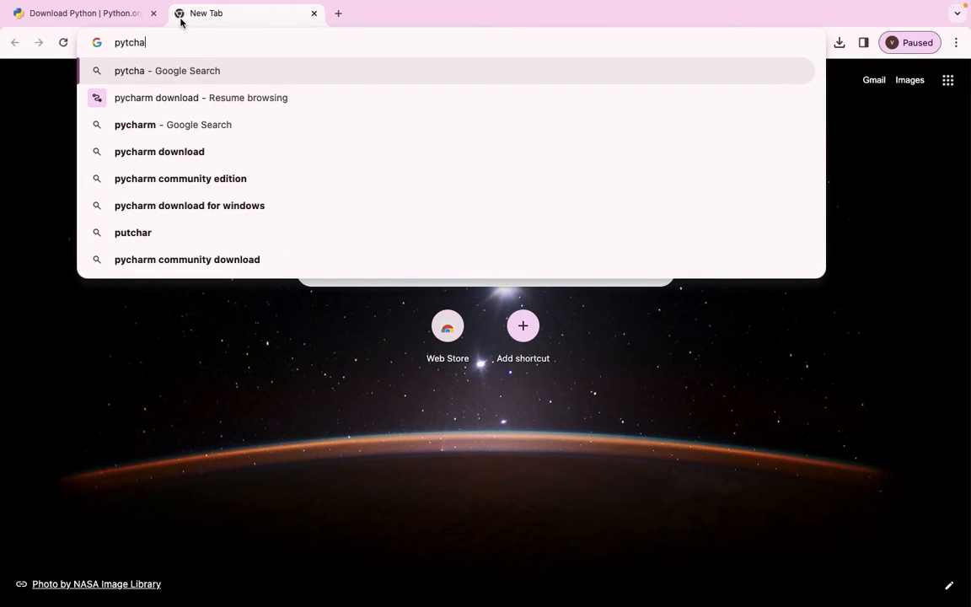
{"action": "key", "text": "BackSpace"}
{"action": "key", "text": "BackSpace"}
{"action": "key", "text": "BackSpace"}
{"action": "key", "text": "BackSpace"}
{"action": "type", "text": "charm down"}
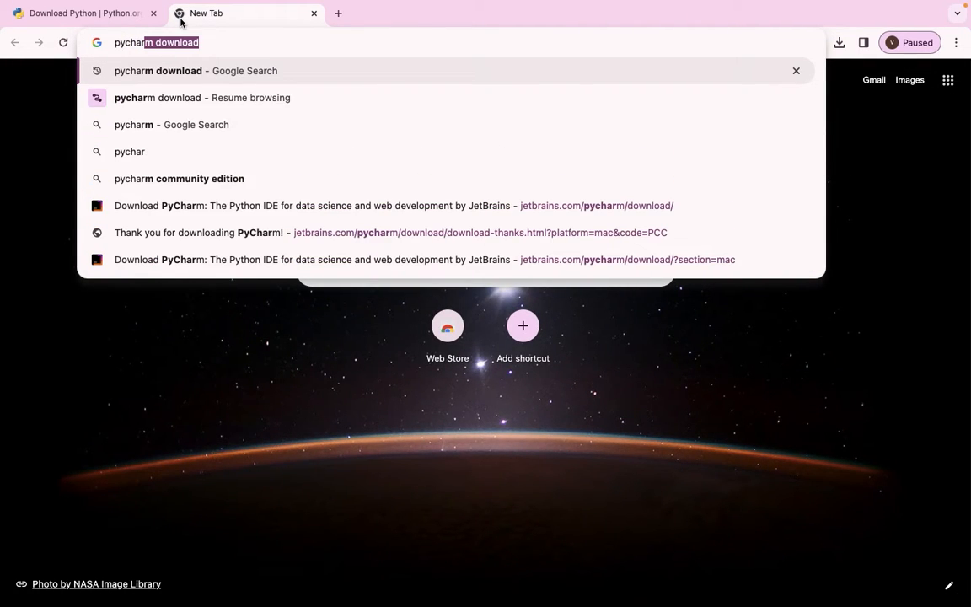
{"action": "type", "text": "load"}
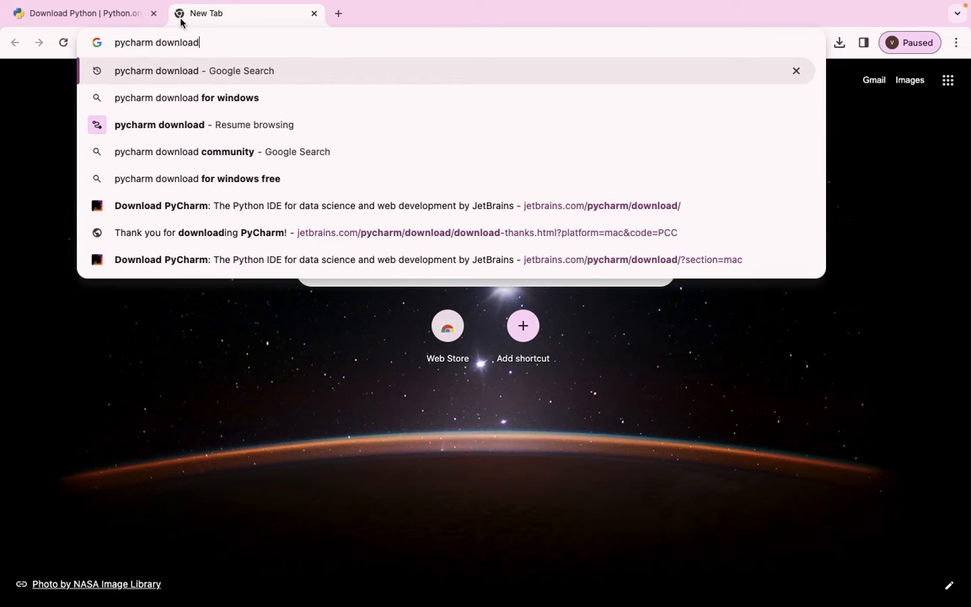
{"action": "key", "text": "Return"}
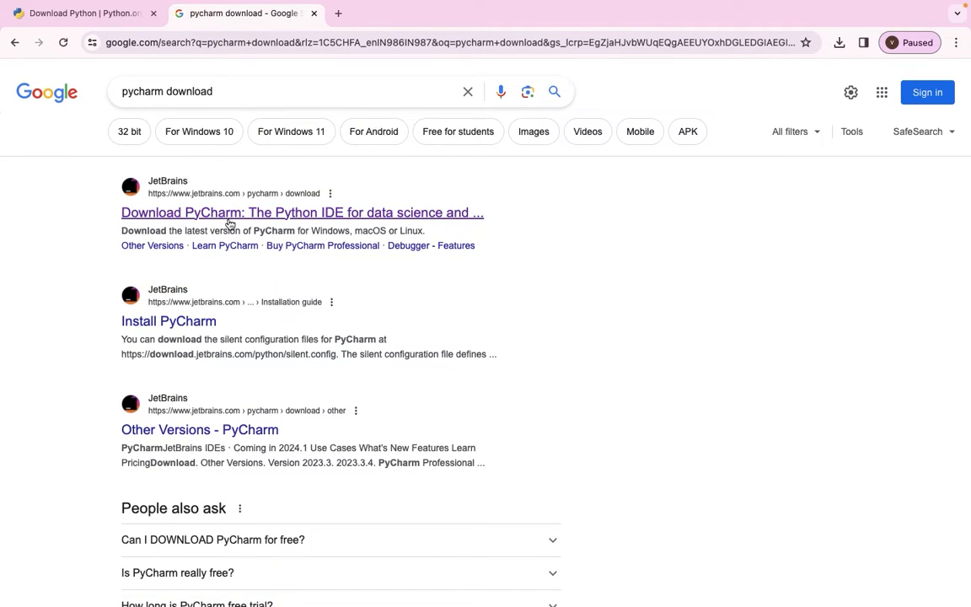
Open the JetBrains PyCharm download page and download the macOS .dmg of PyCharm Community Edition.
{"action": "left_click", "coordinate": [216, 218]}
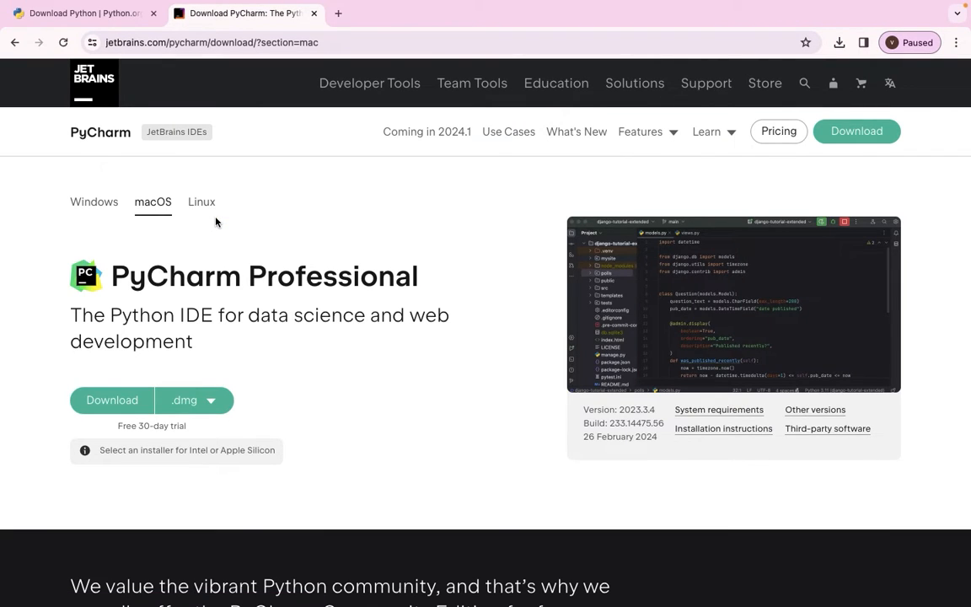
{"action": "scroll", "coordinate": [216, 222], "scroll_direction": "down", "scroll_amount": 5}
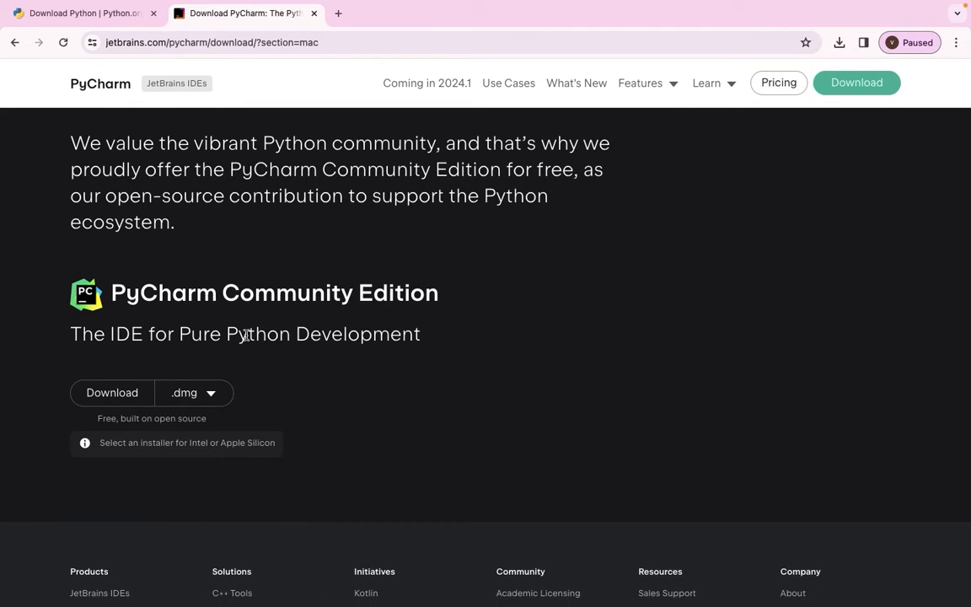
{"action": "scroll", "coordinate": [265, 361], "scroll_direction": "down", "scroll_amount": 2}
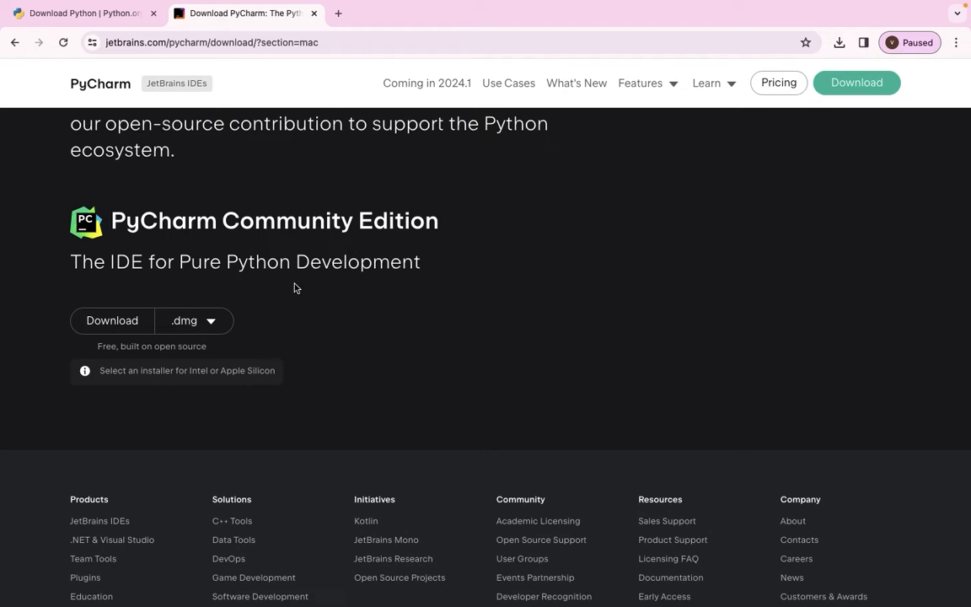
{"action": "left_click", "coordinate": [212, 324]}
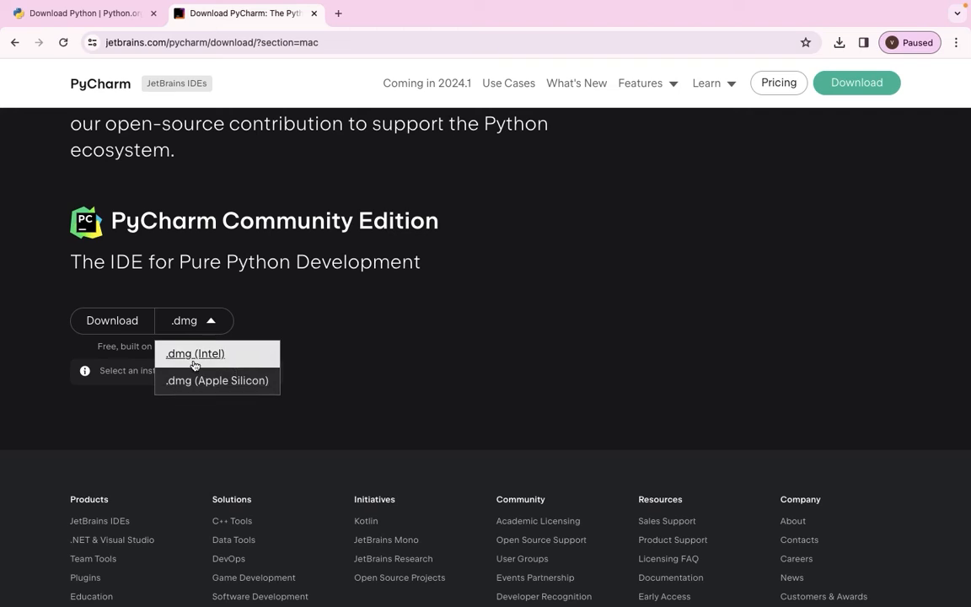
{"action": "left_click", "coordinate": [104, 326]}
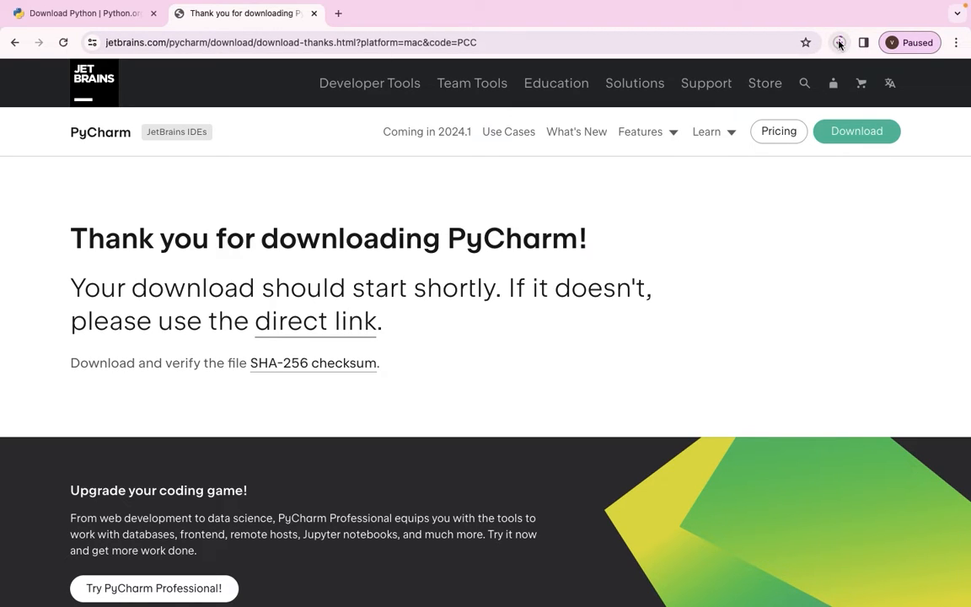
Check the download's progress and open the finished pycharm-community-2023.3.4 (3).dmg disk image.
{"action": "left_click", "coordinate": [839, 42]}
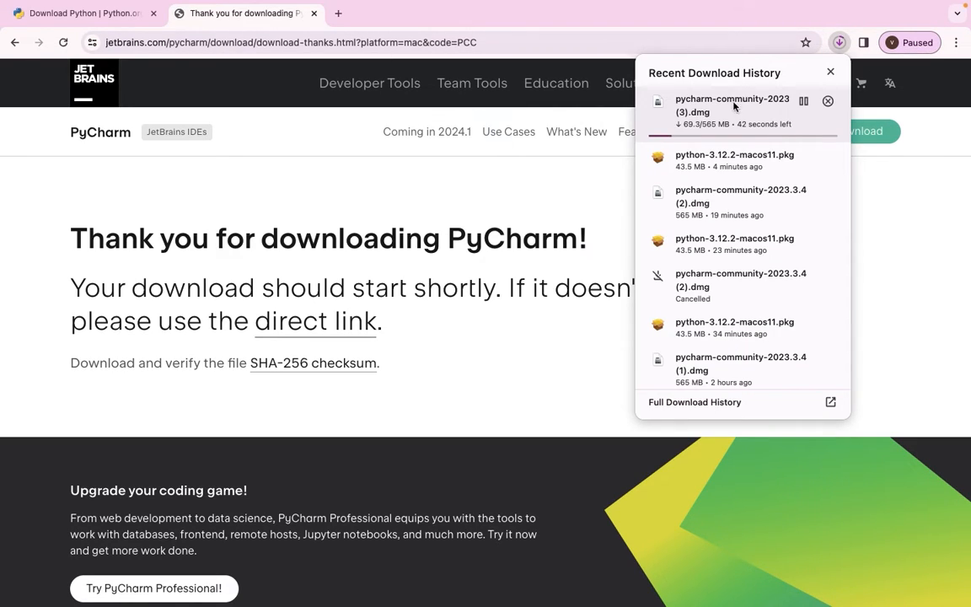
{"action": "left_click", "coordinate": [838, 41]}
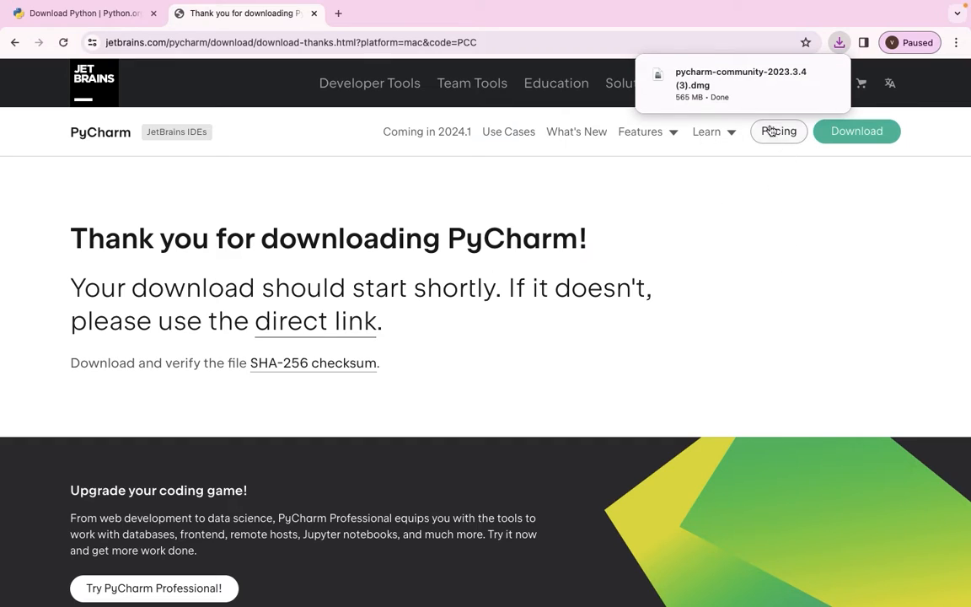
{"action": "left_click", "coordinate": [701, 86]}
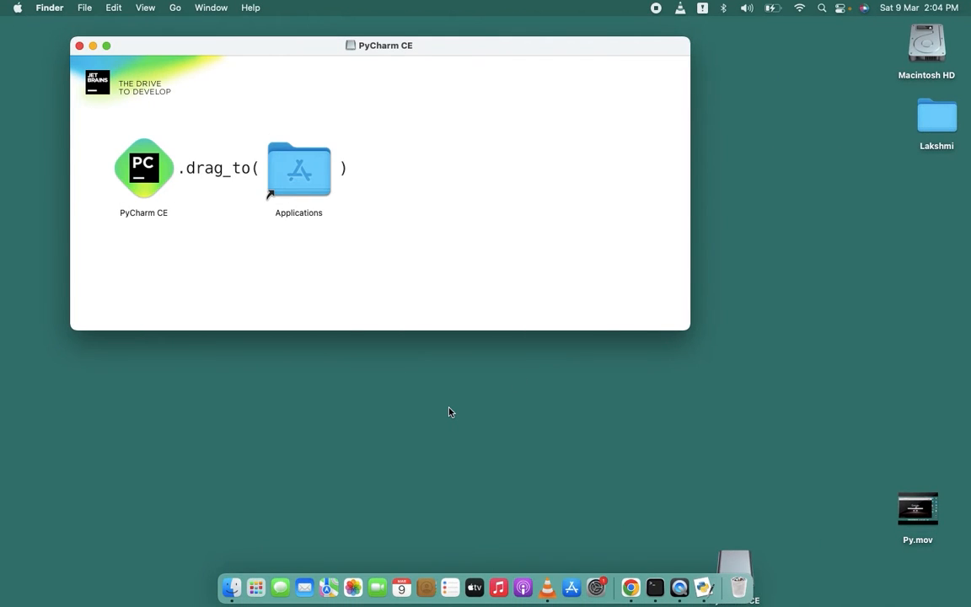
Install PyCharm CE by copying it into the Applications folder, and close the Applications and disk image windows.
{"action": "left_click_drag", "start_coordinate": [686, 330], "coordinate": [524, 354]}
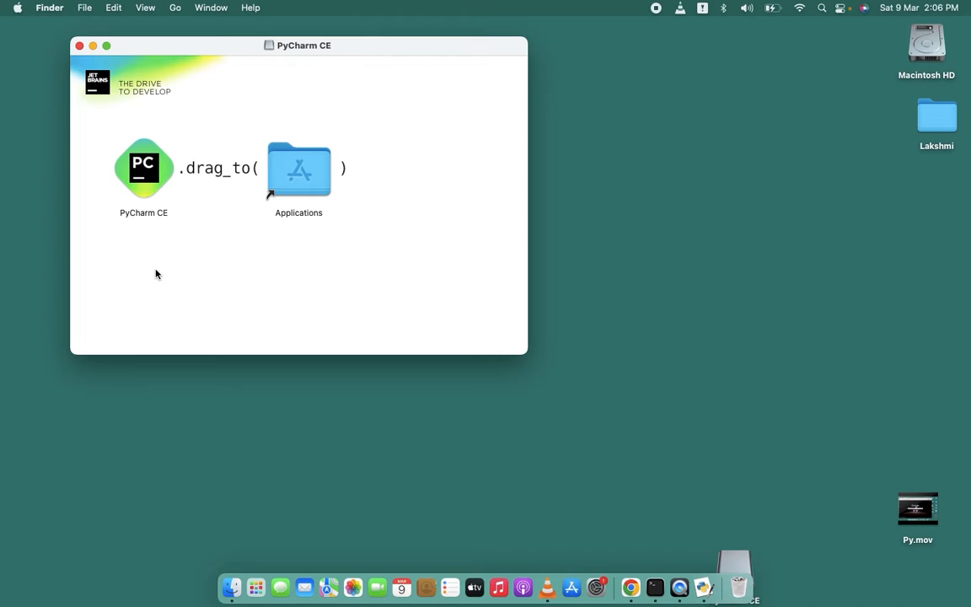
{"action": "left_click", "coordinate": [147, 180]}
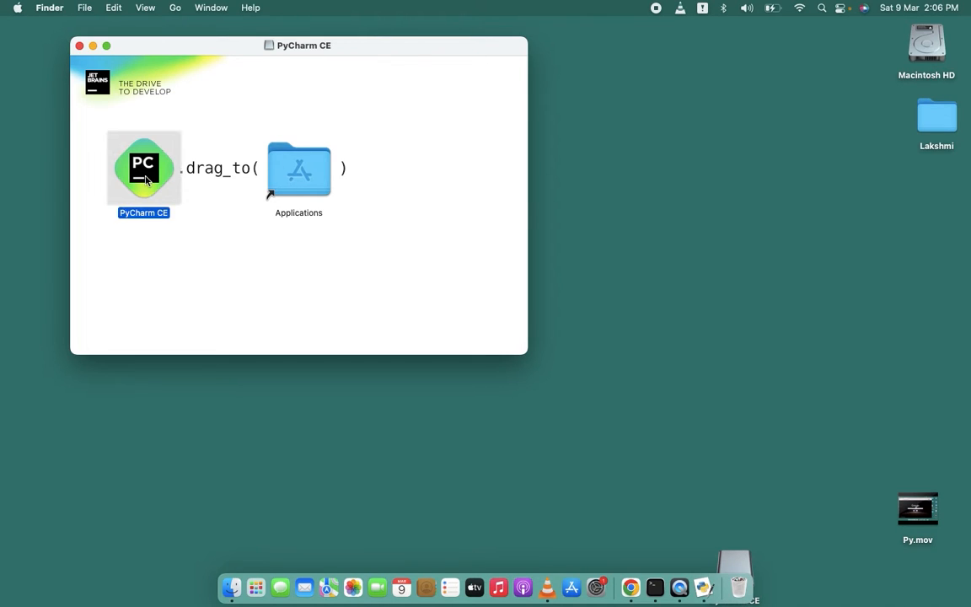
{"action": "left_click_drag", "start_coordinate": [147, 179], "coordinate": [301, 179]}
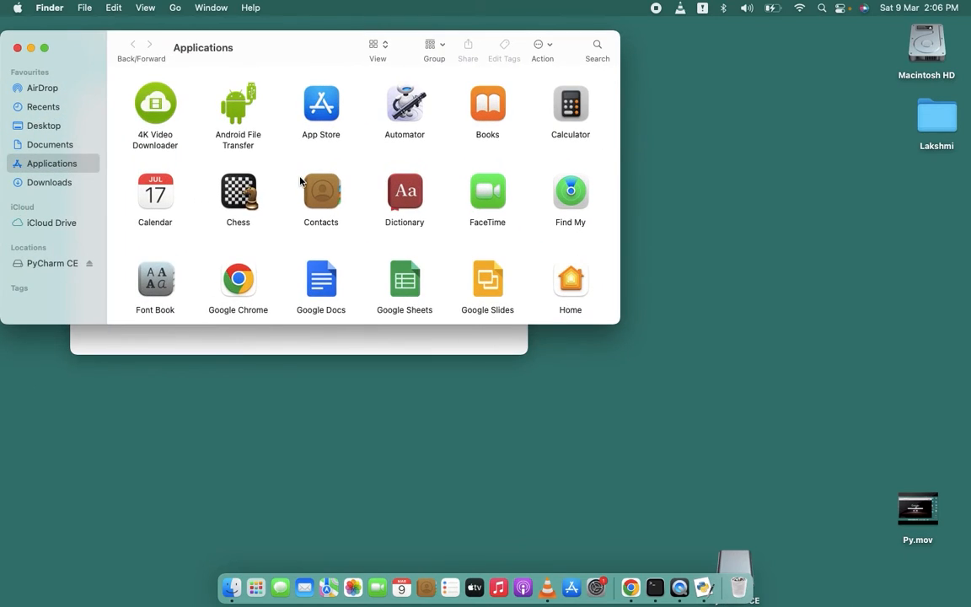
{"action": "left_click", "coordinate": [17, 47]}
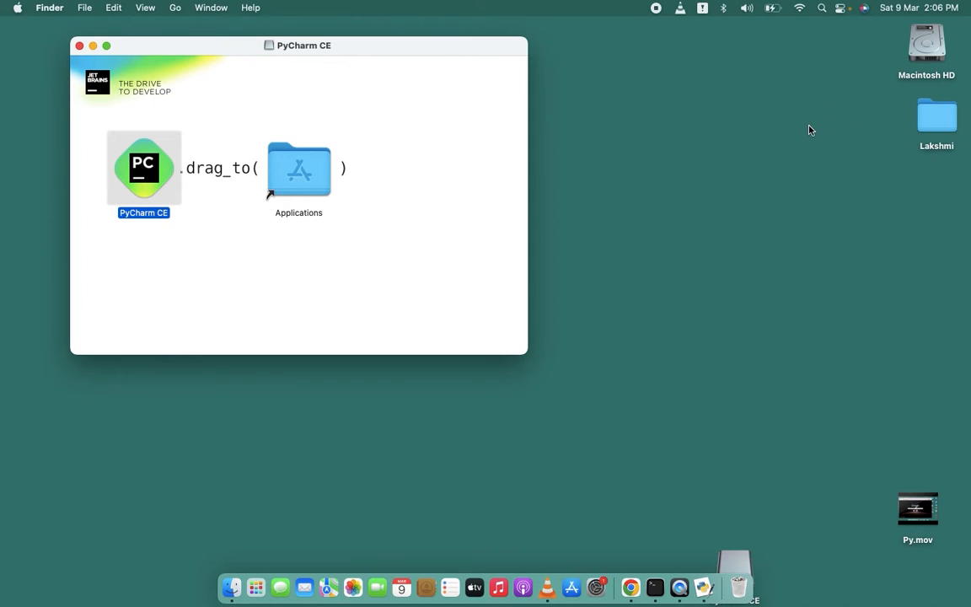
{"action": "left_click", "coordinate": [79, 46]}
Launch PyCharm CE from the installed applications and allow the internet-downloaded app to open.
{"action": "left_click", "coordinate": [265, 581]}
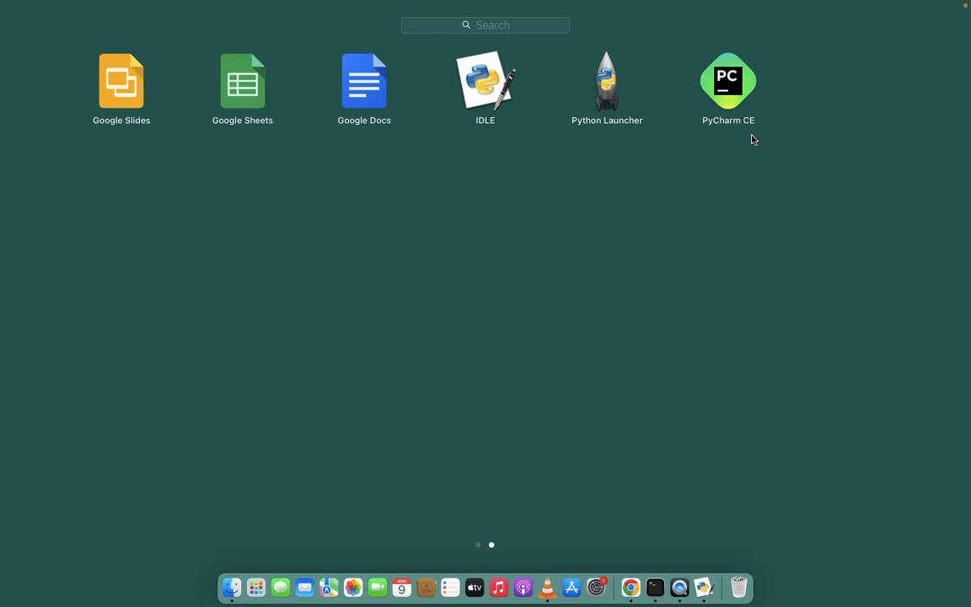
{"action": "left_click", "coordinate": [733, 104]}
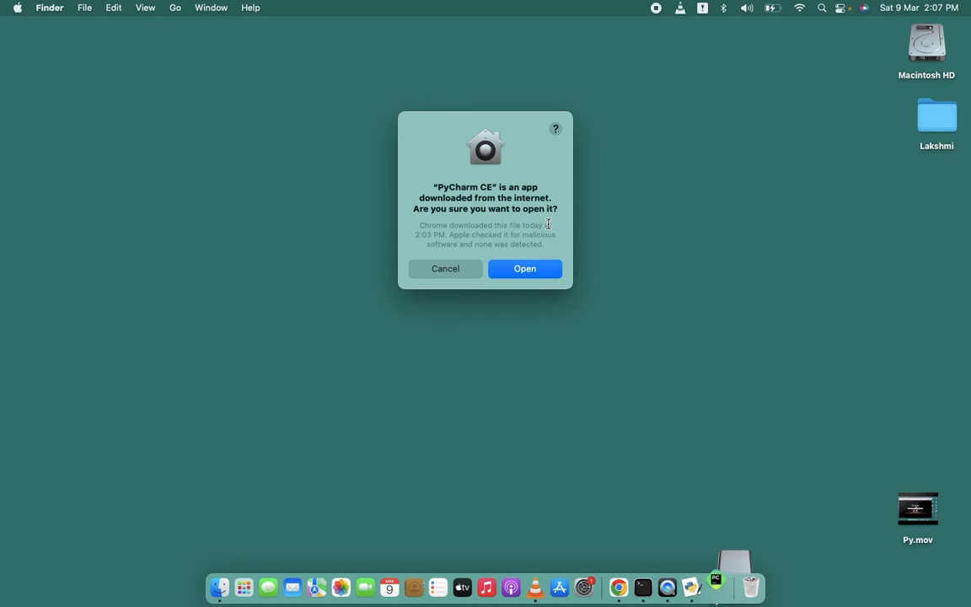
{"action": "left_click", "coordinate": [542, 269]}
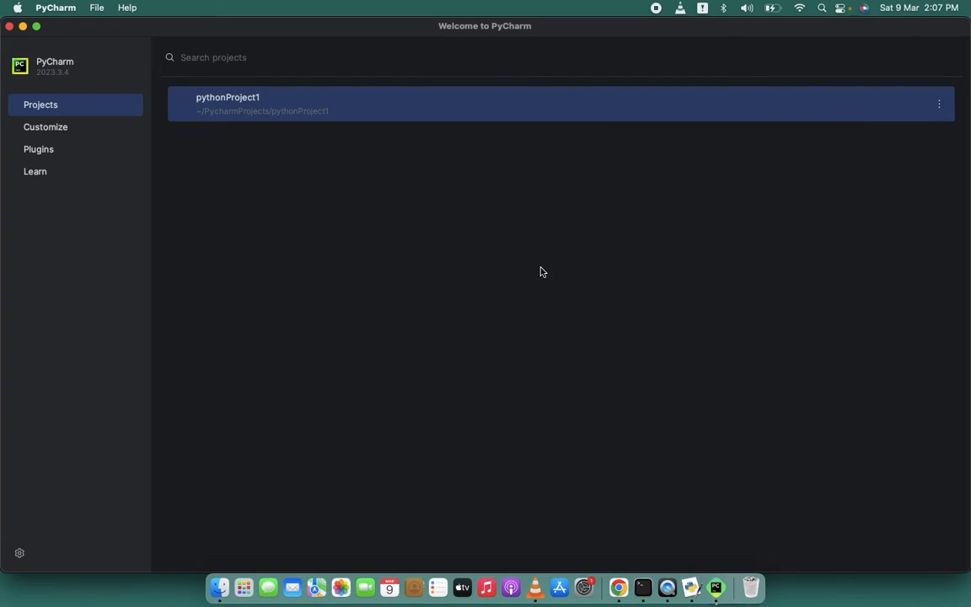
Remove pythonProject1 from PyCharm's recent projects list.
{"action": "left_click", "coordinate": [940, 113]}
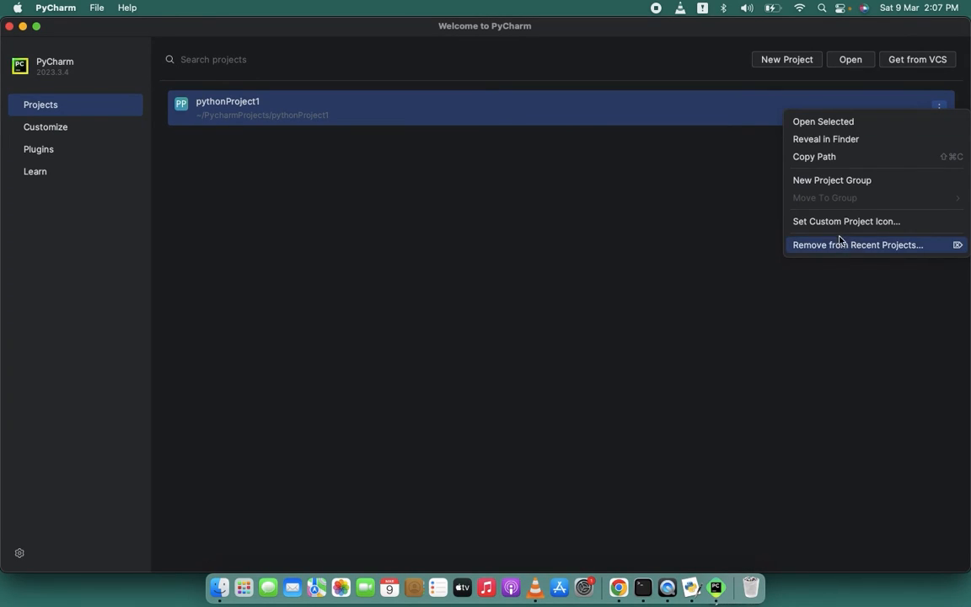
{"action": "left_click", "coordinate": [831, 244]}
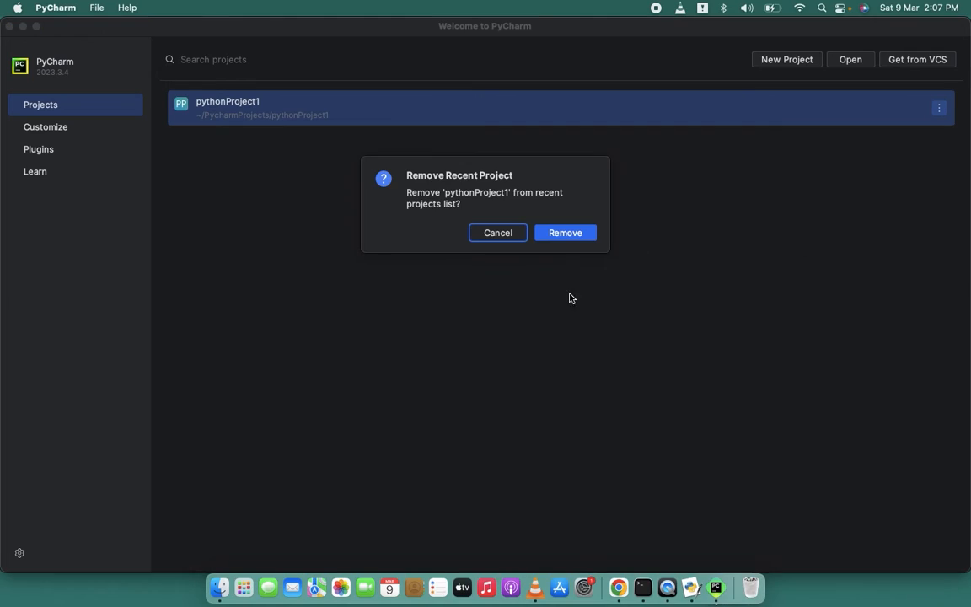
{"action": "left_click", "coordinate": [577, 234]}
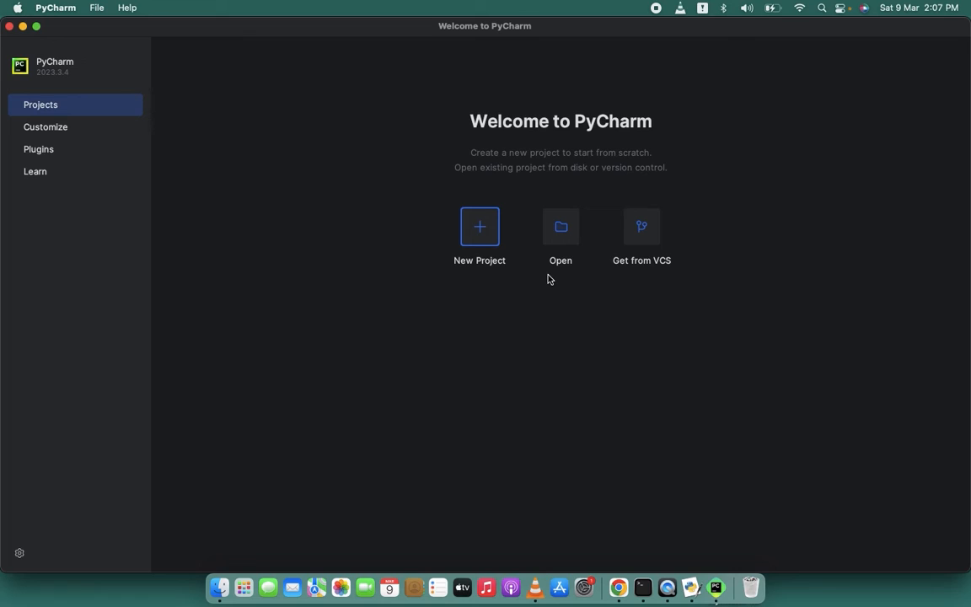
Create the pure Python project pythonProject2 with a project venv based on /usr/local/bin/python3.12, and make its window full screen.
{"action": "left_click", "coordinate": [479, 228]}
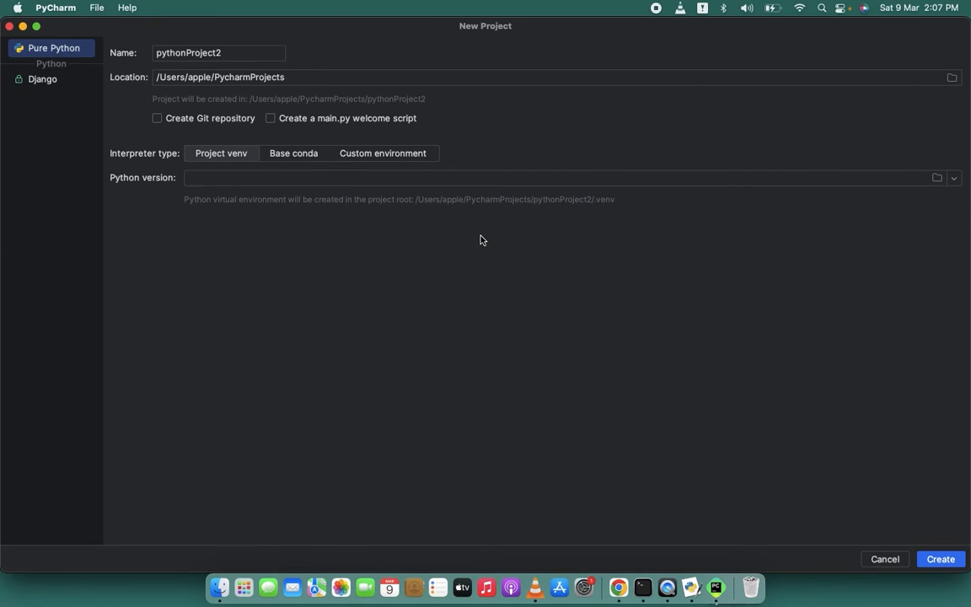
{"action": "left_click", "coordinate": [955, 179]}
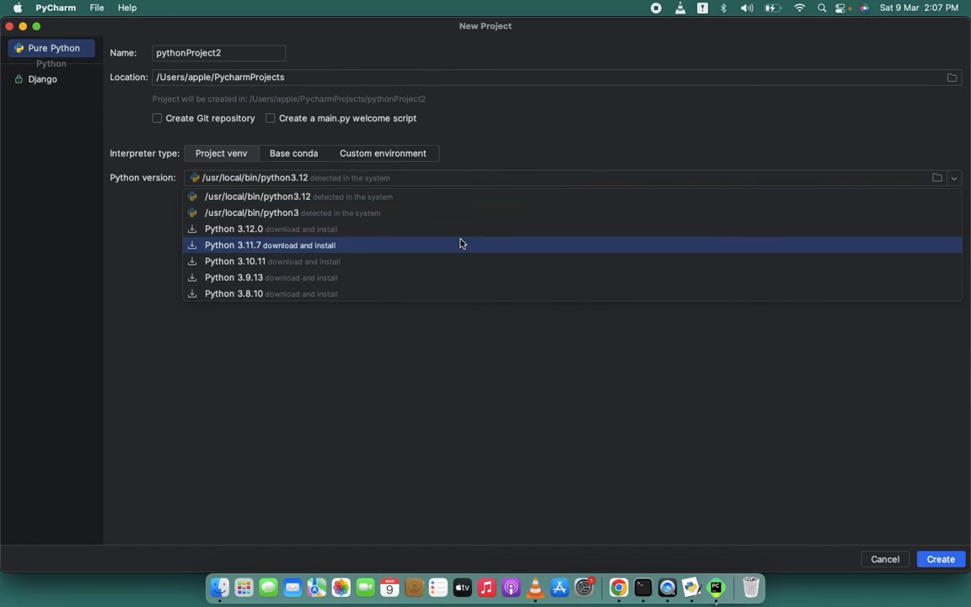
{"action": "left_click", "coordinate": [274, 197]}
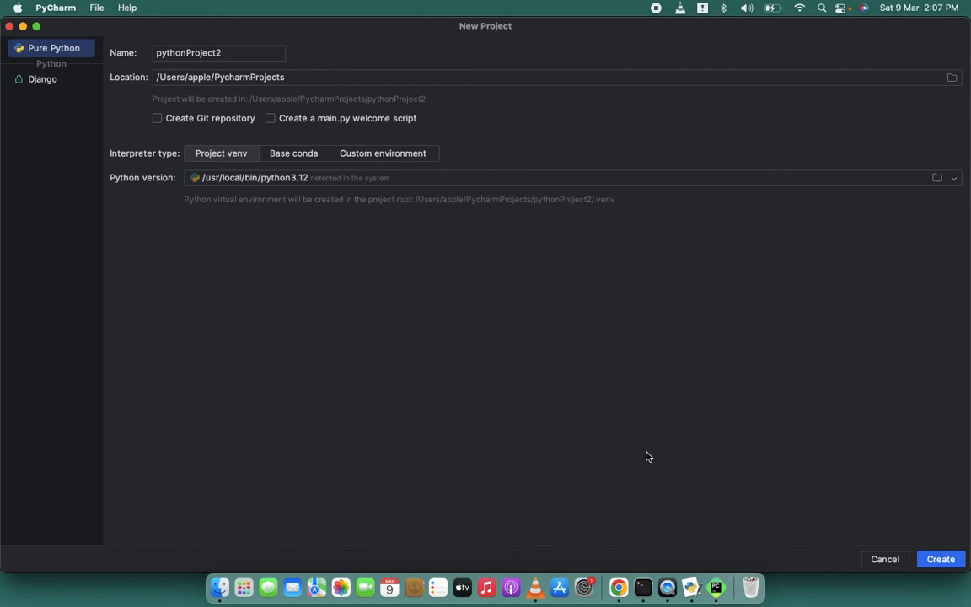
{"action": "left_click", "coordinate": [944, 562]}
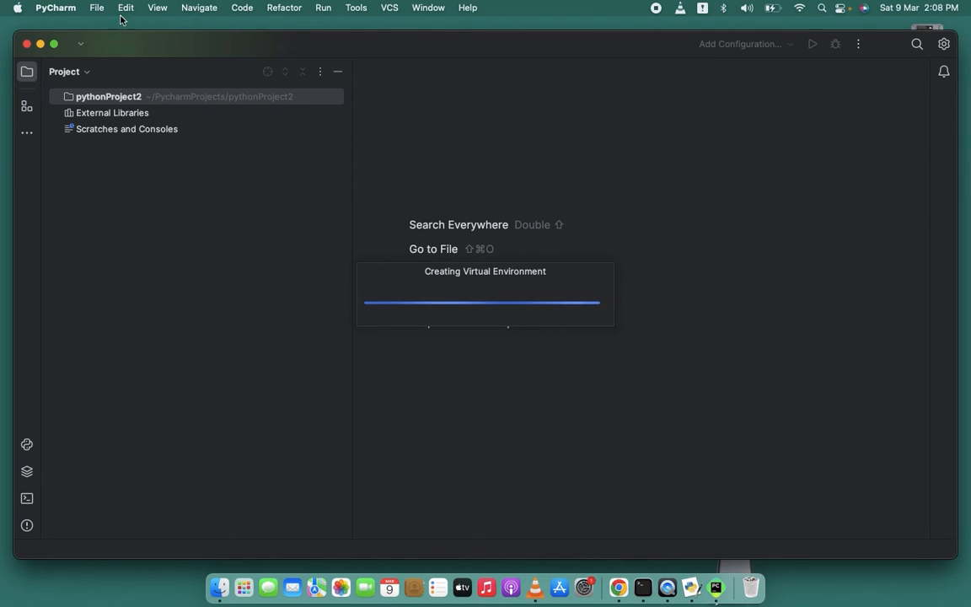
{"action": "left_click", "coordinate": [53, 43]}
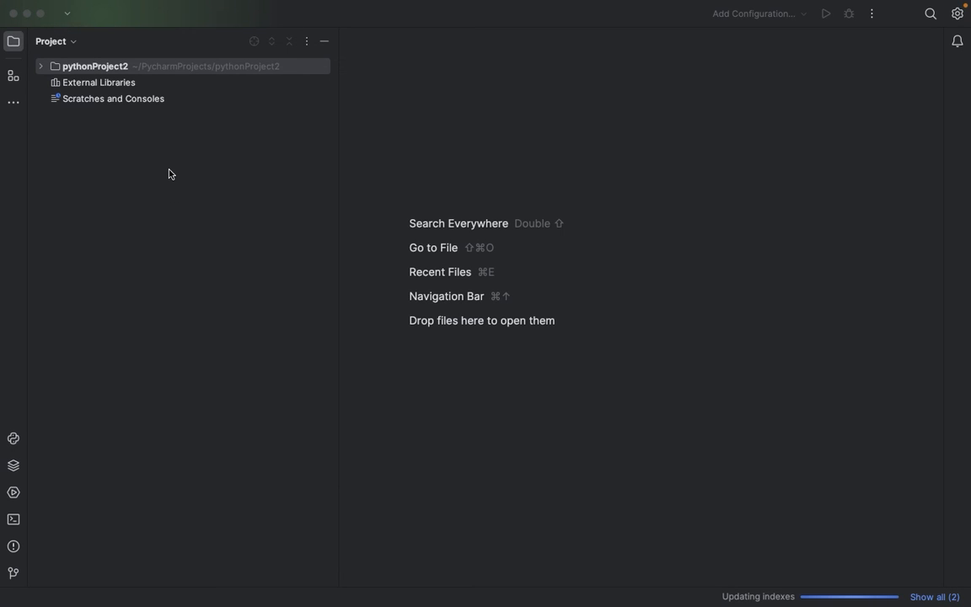
Create a new Python file named practice in the pythonProject2 root folder.
{"action": "left_click", "coordinate": [97, 71]}
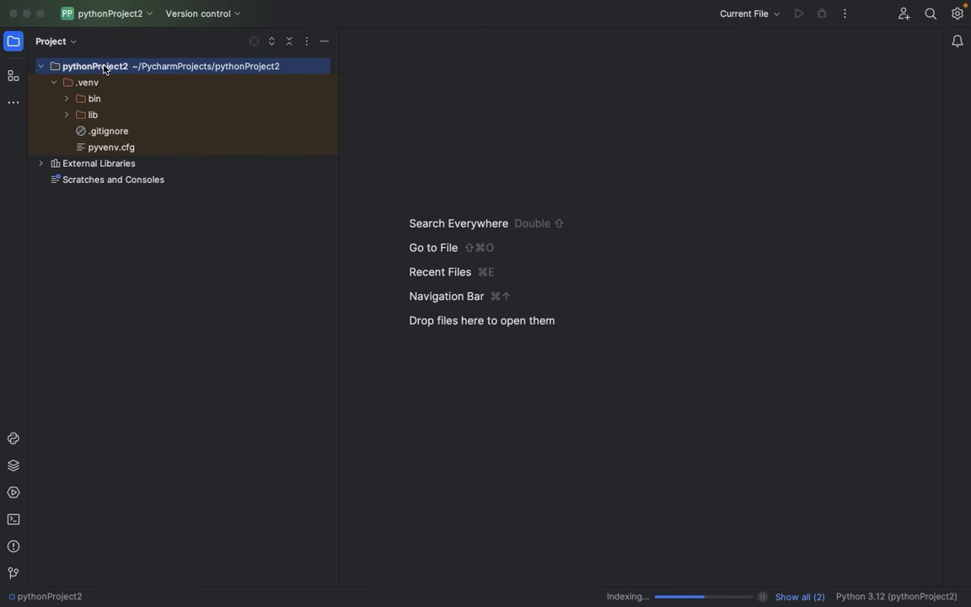
{"action": "key", "text": "super+n"}
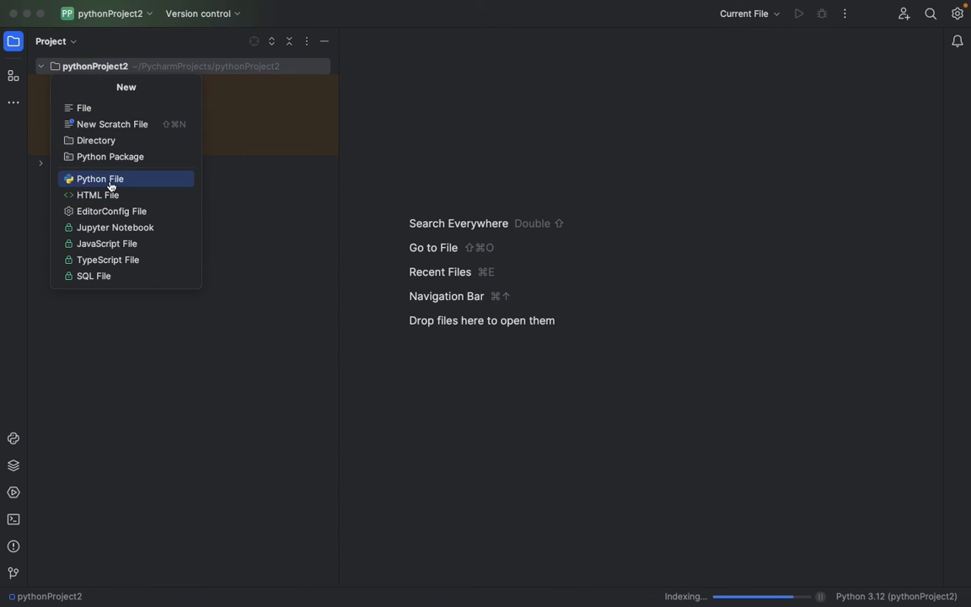
{"action": "left_click", "coordinate": [112, 181]}
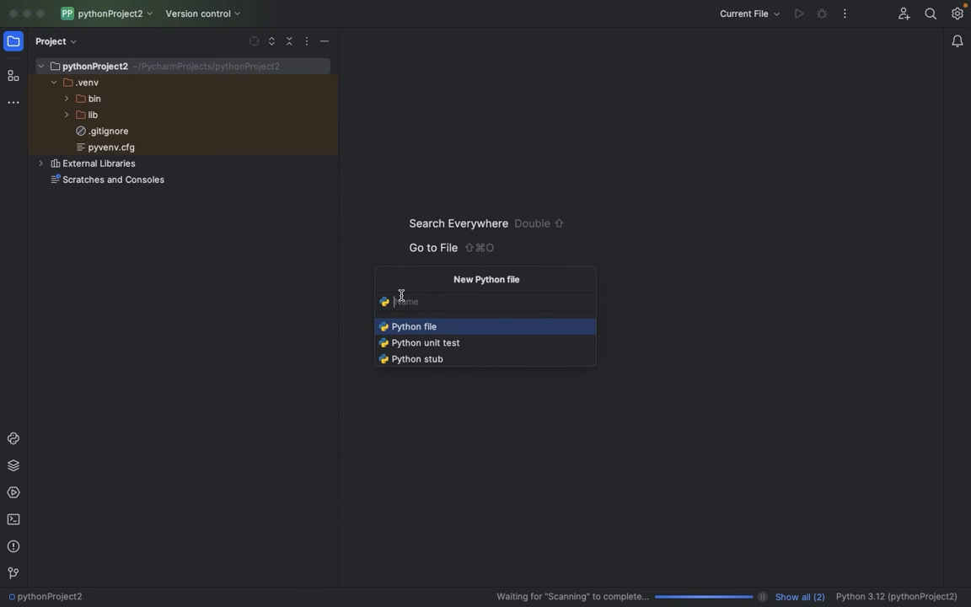
{"action": "type", "text": "practice"}
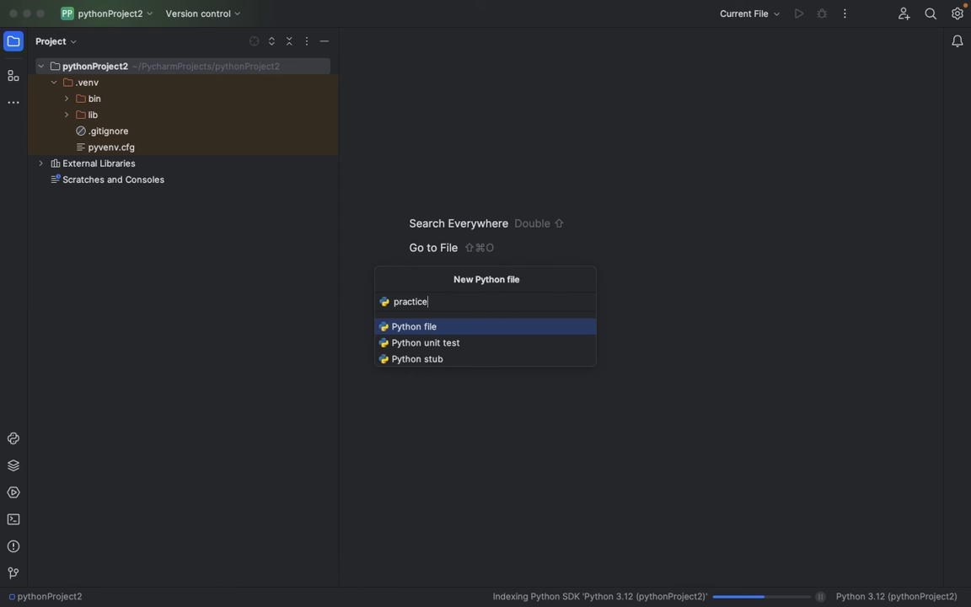
{"action": "key", "text": "Return"}
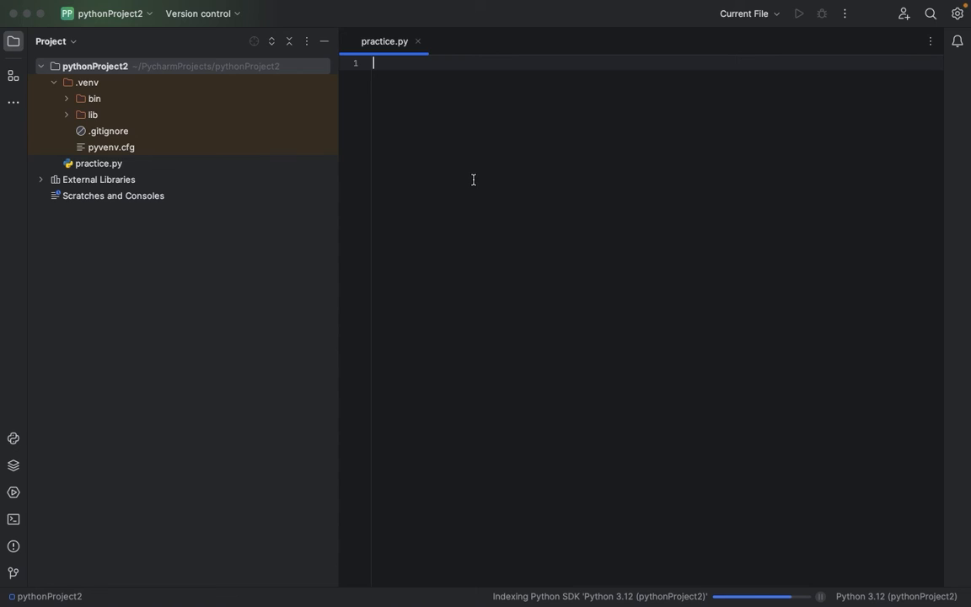
Write the statement print("Jacks Technologies") on line 1 of practice.py.
{"action": "type", "text": "print"}
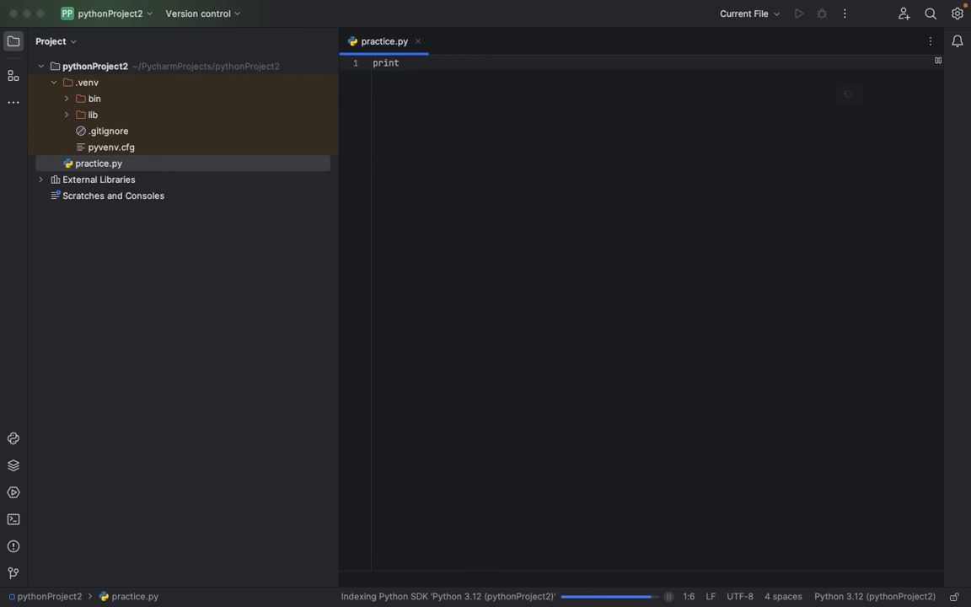
{"action": "type", "text": "(\""}
{"action": "type", "text": "J"}
{"action": "type", "text": "acks T"}
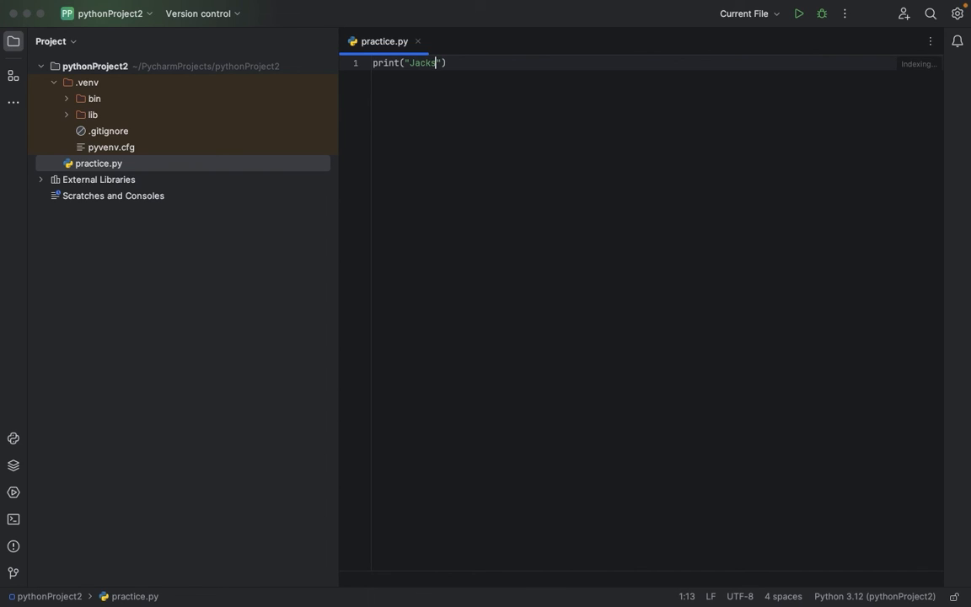
{"action": "type", "text": "echnologies"}
{"action": "key", "text": "Right"}
{"action": "key", "text": "Right"}
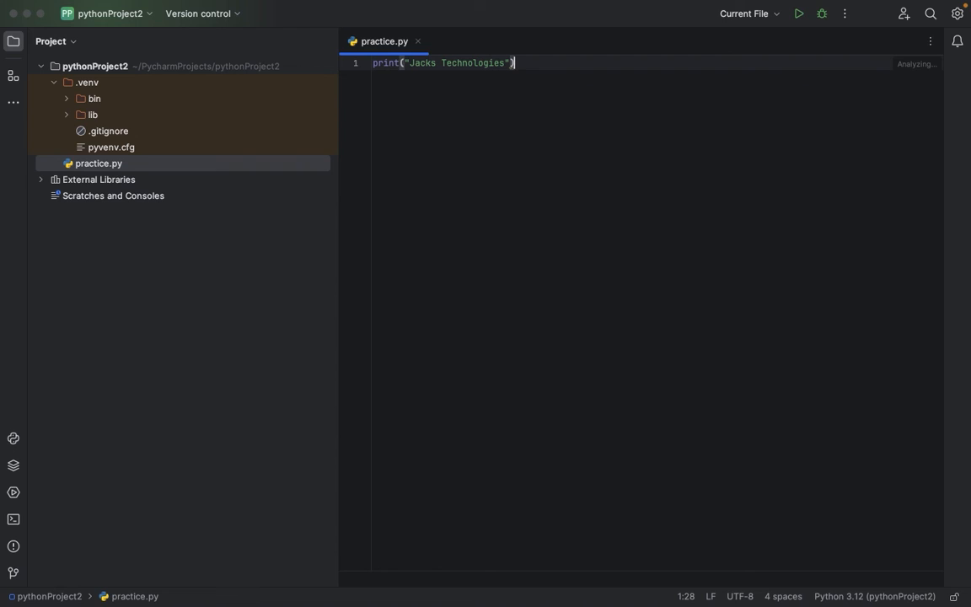
Run practice.py to check its printed output, and take the project window out of full screen.
{"action": "left_click", "coordinate": [799, 13]}
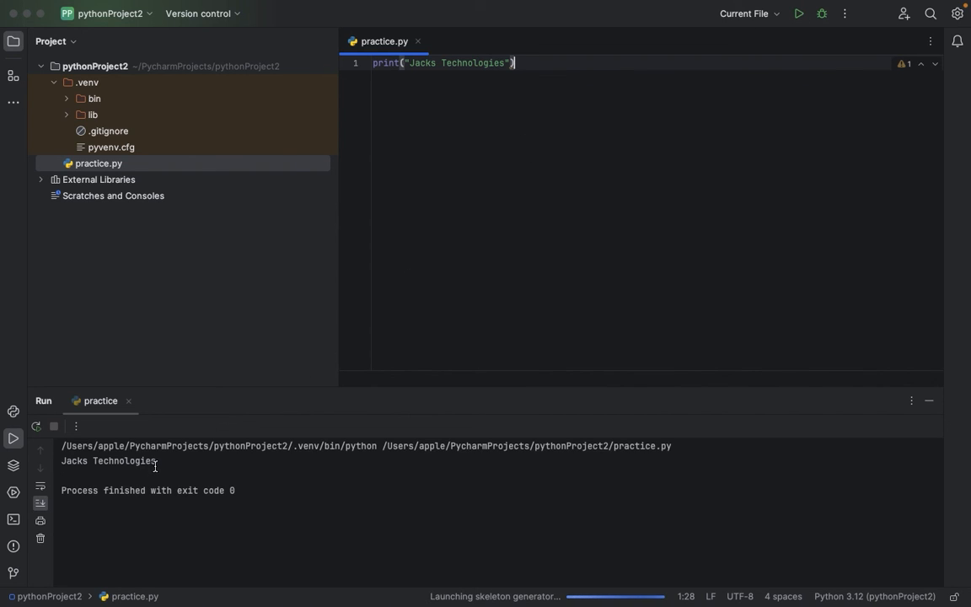
{"action": "left_click_drag", "start_coordinate": [155, 460], "coordinate": [61, 461]}
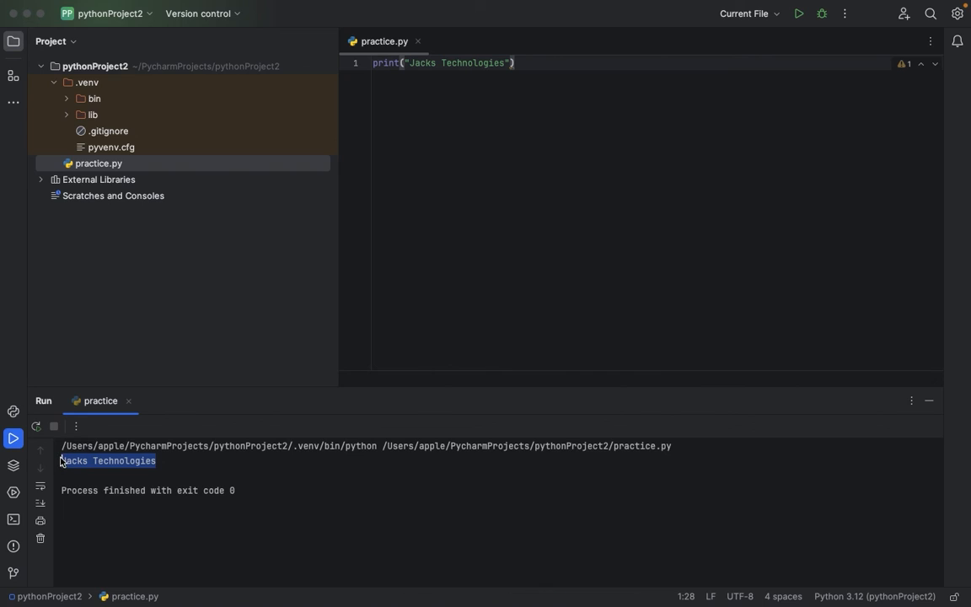
{"action": "left_click", "coordinate": [164, 460]}
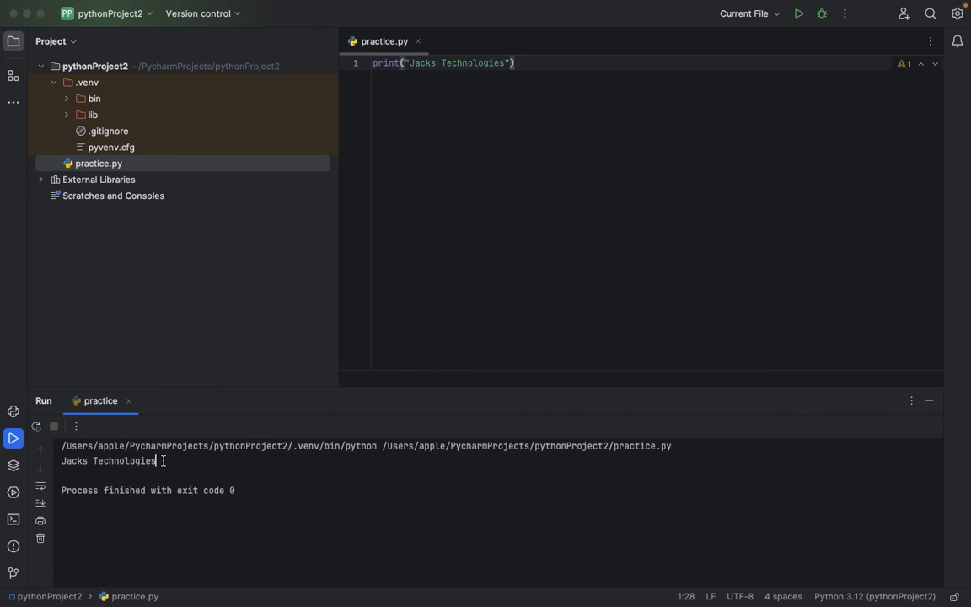
{"action": "key", "text": "Escape"}
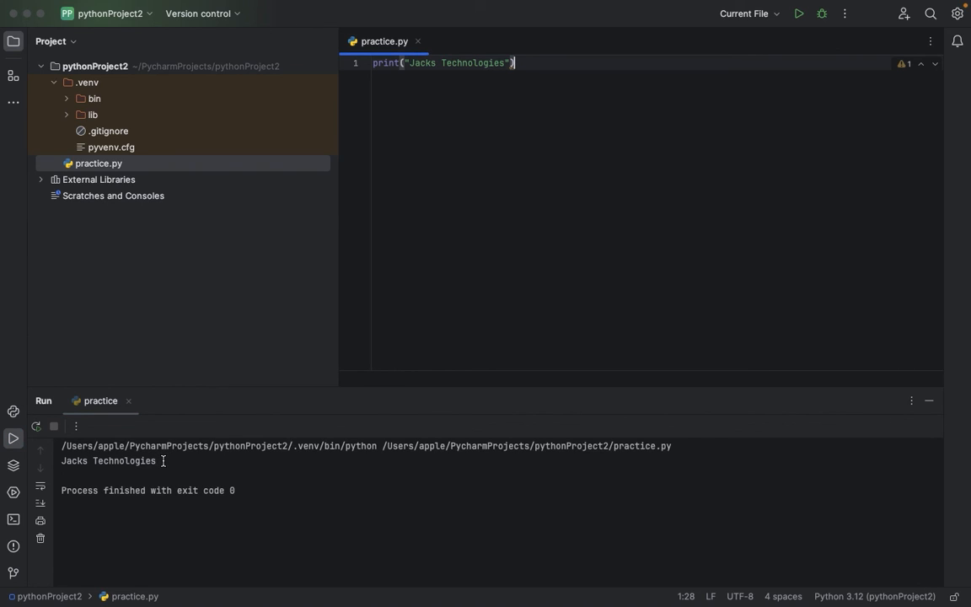
{"action": "left_click", "coordinate": [41, 14]}
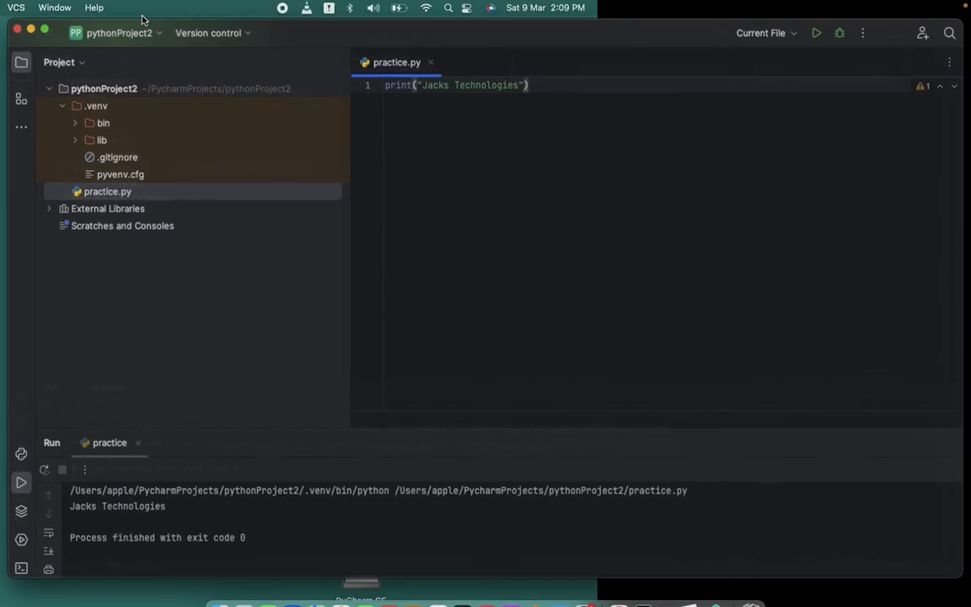